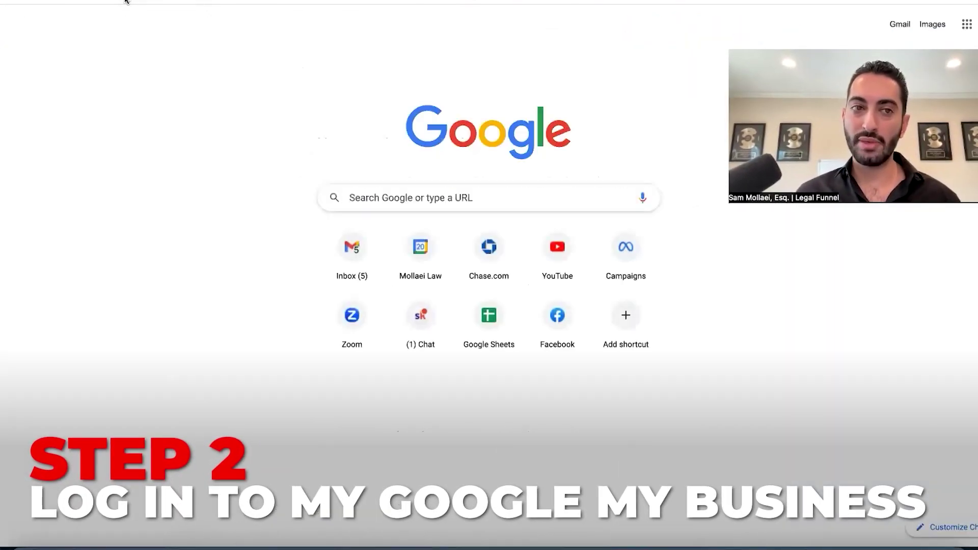
Copy the law firm's Google review link from the Get more reviews panel in Google Business Profile.
{"action": "left_click", "coordinate": [127, 1]}
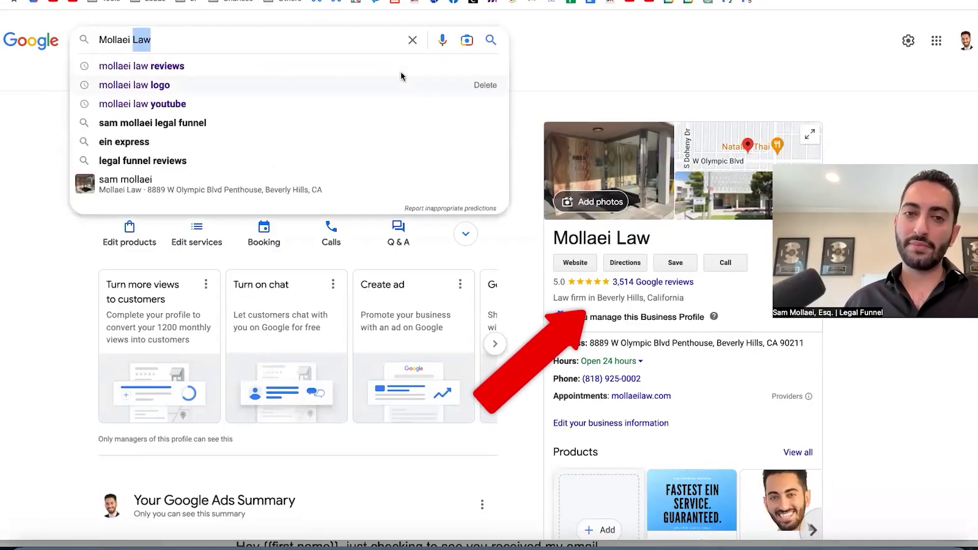
{"action": "left_click", "coordinate": [678, 283]}
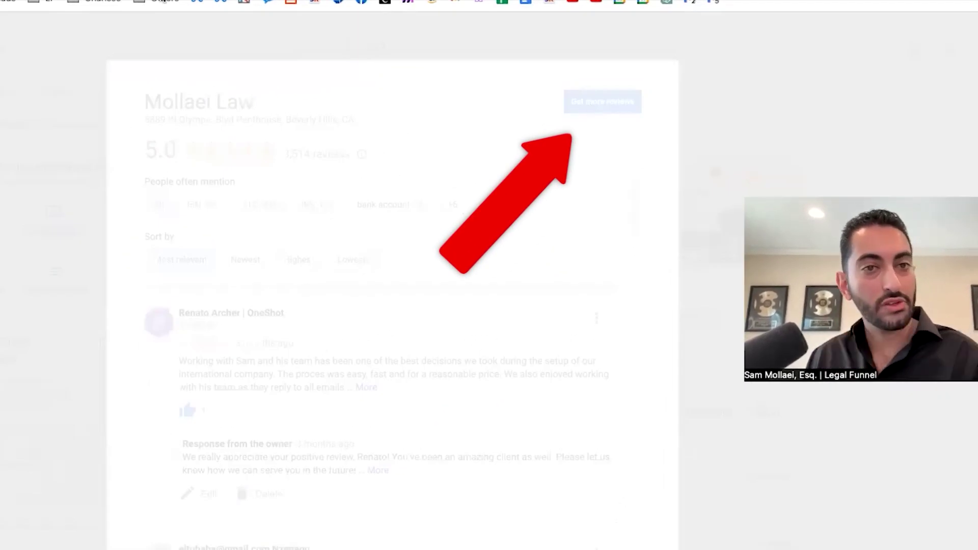
{"action": "left_click", "coordinate": [590, 105]}
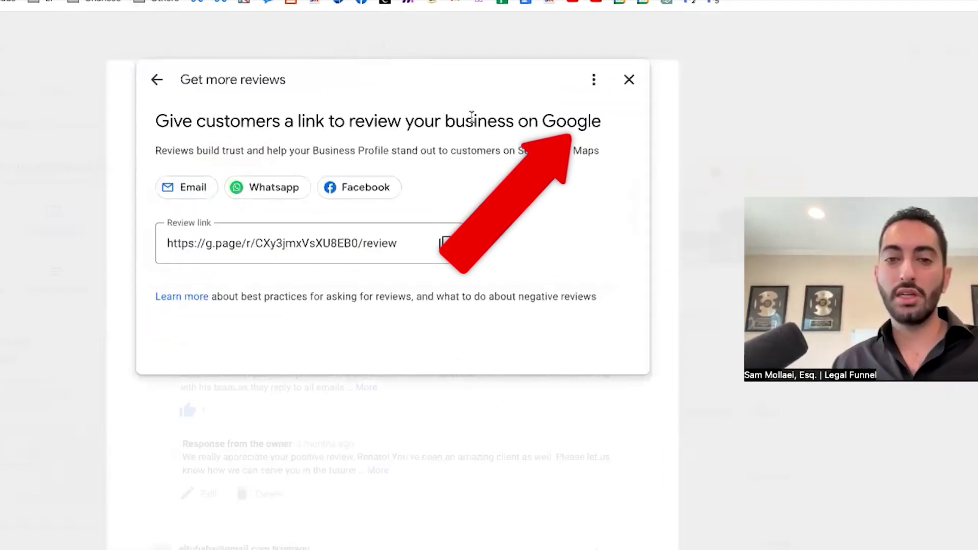
{"action": "left_click", "coordinate": [445, 244]}
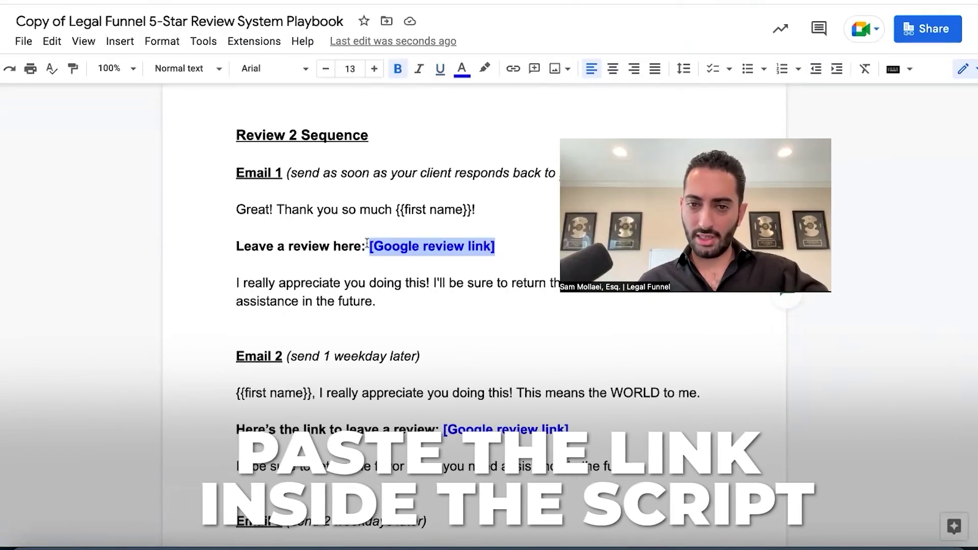
Replace the [Google review link] placeholders in Review 2 Emails 1 and 2 with the copied g.page link.
{"action": "key", "text": "ctrl+v"}
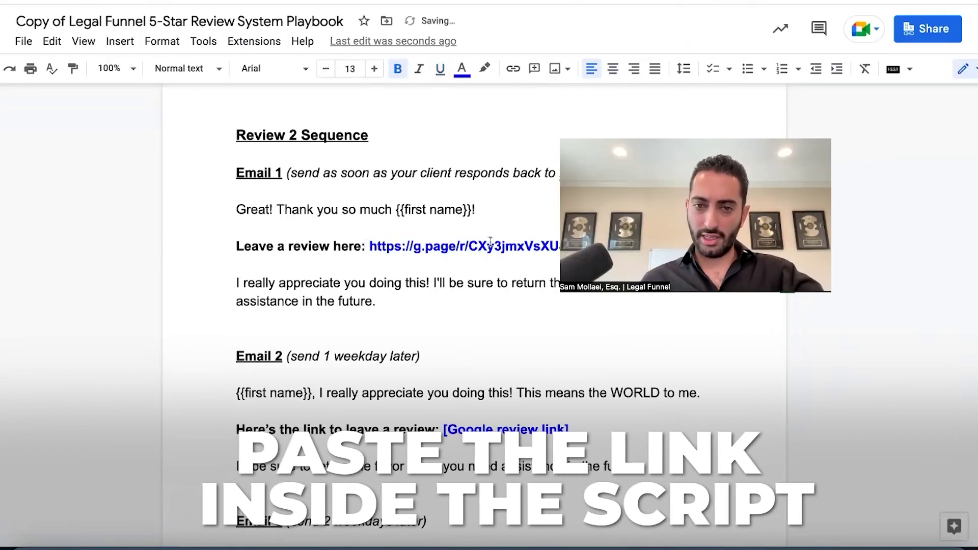
{"action": "scroll", "coordinate": [586, 378], "scroll_direction": "down", "scroll_amount": 1}
{"action": "left_click_drag", "start_coordinate": [570, 389], "coordinate": [442, 389]}
{"action": "key", "text": "ctrl+v"}
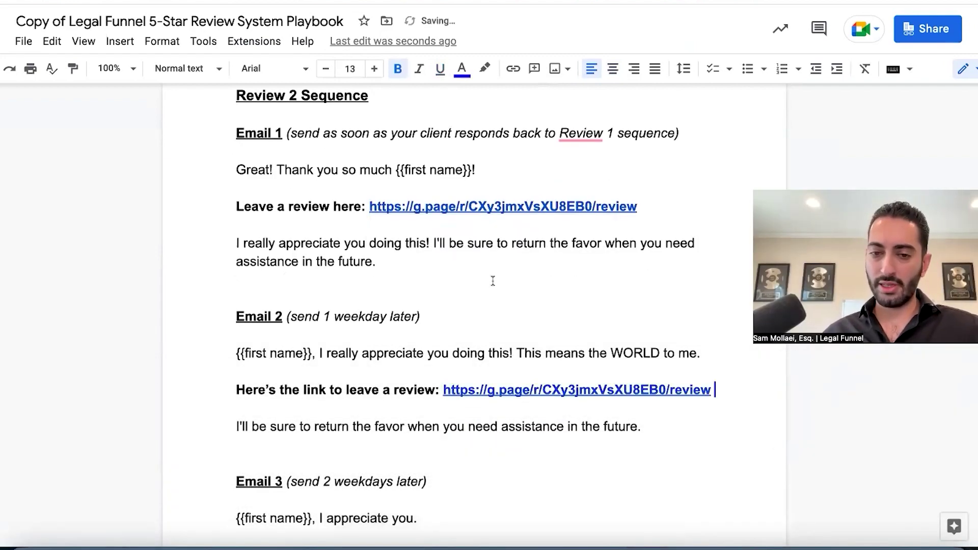
{"action": "scroll", "coordinate": [493, 281], "scroll_direction": "down", "scroll_amount": 7}
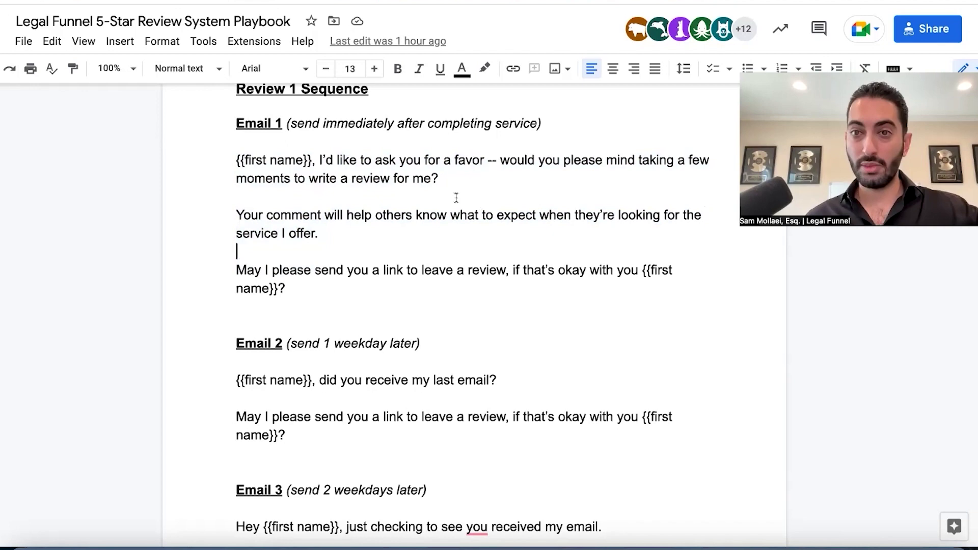
Open a new browser tab to go to the Mixmax Live Feed.
{"action": "key", "text": "ctrl+t"}
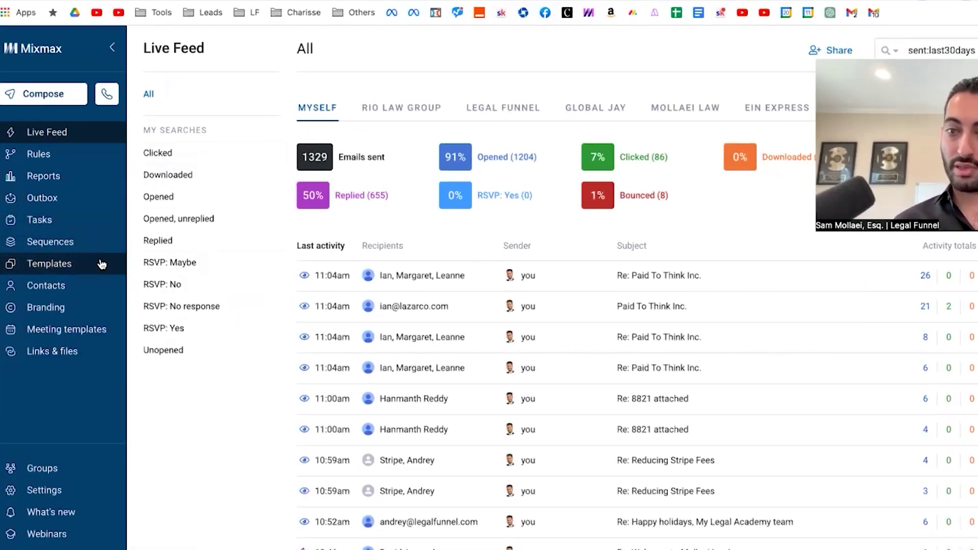
Search sequences for 'revie', open Review 1, then close it without saving.
{"action": "left_click", "coordinate": [85, 250]}
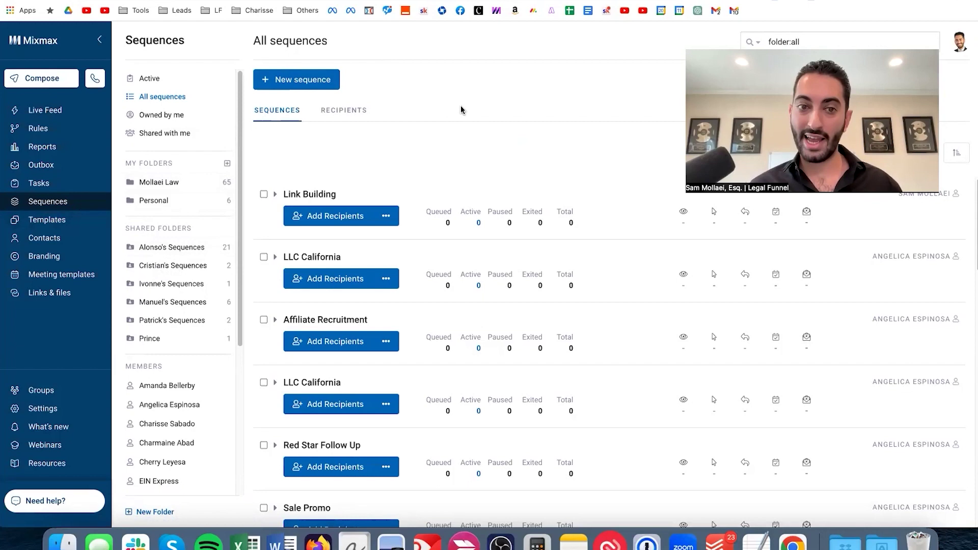
{"action": "left_click", "coordinate": [806, 39]}
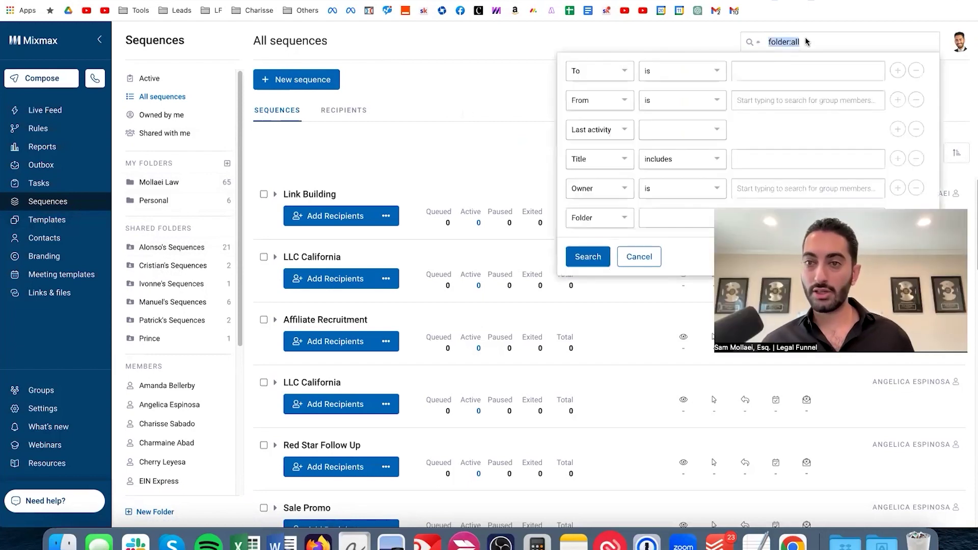
{"action": "type", "text": "review 1"}
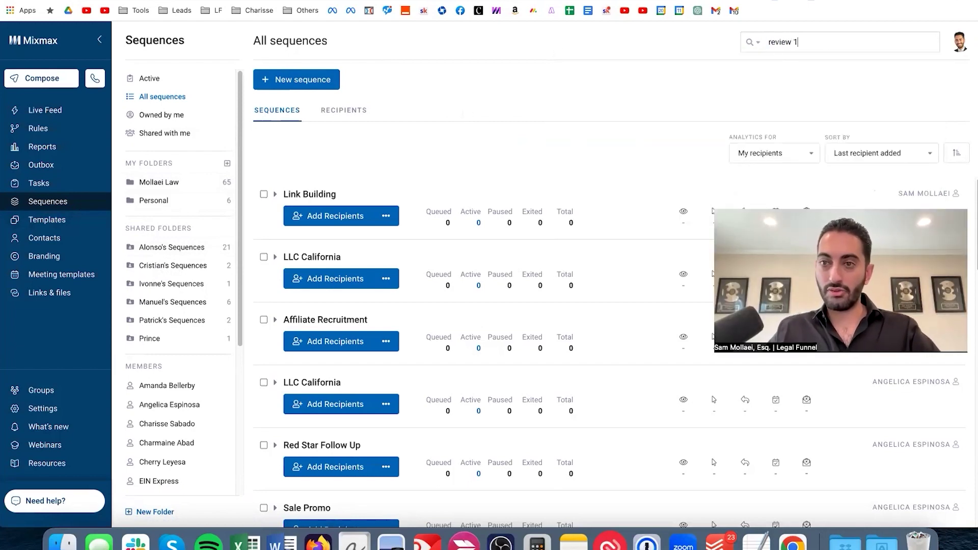
{"action": "key", "text": "Return"}
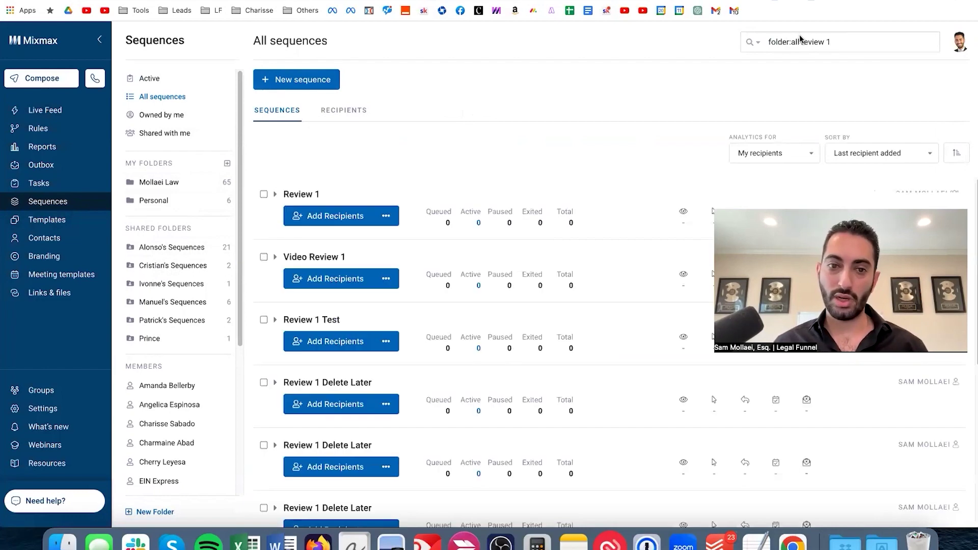
{"action": "left_click", "coordinate": [293, 203]}
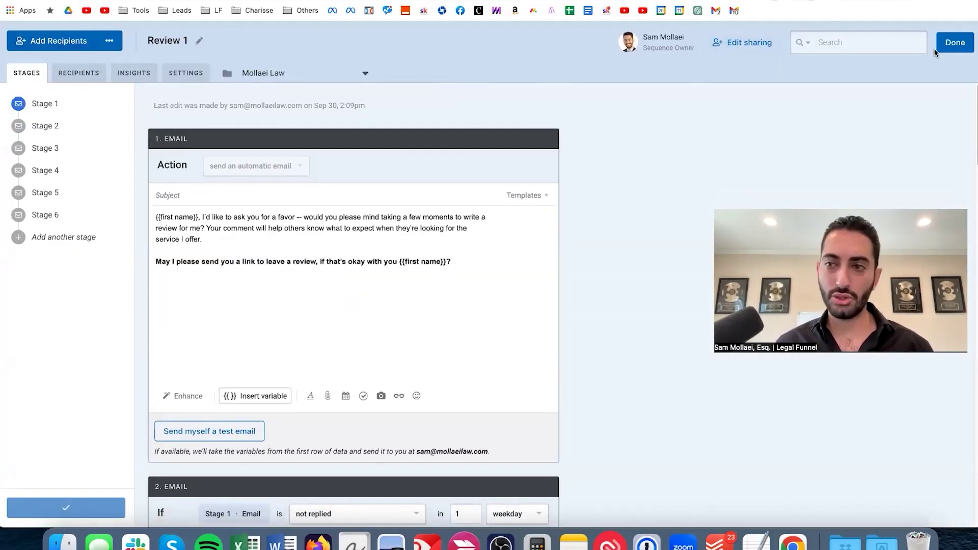
{"action": "left_click", "coordinate": [962, 50]}
{"action": "left_click", "coordinate": [485, 319]}
{"action": "key", "text": "ctrl+Tab"}
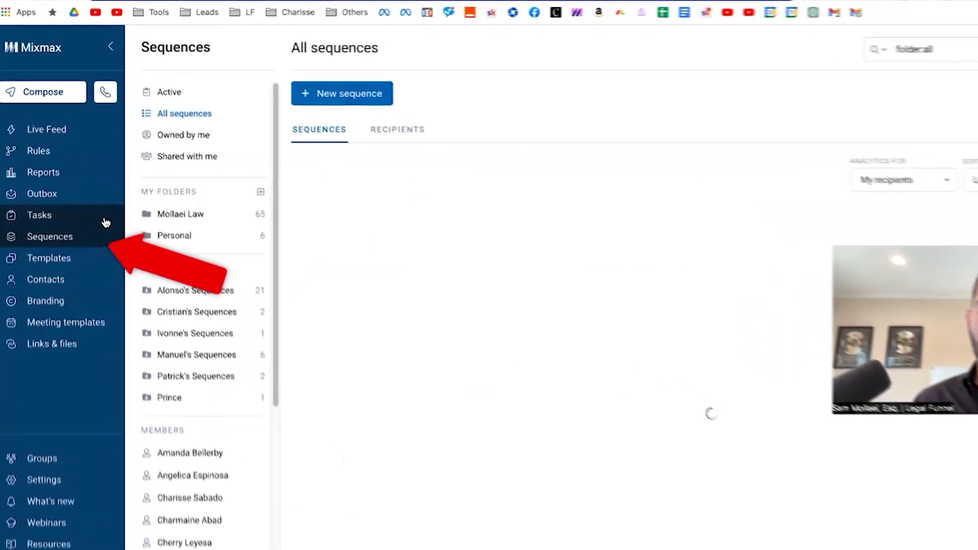
Create a new sequence named 'Delete Later' and advance to its Edit stages step.
{"action": "left_click", "coordinate": [338, 100]}
{"action": "type", "text": "Rev"}
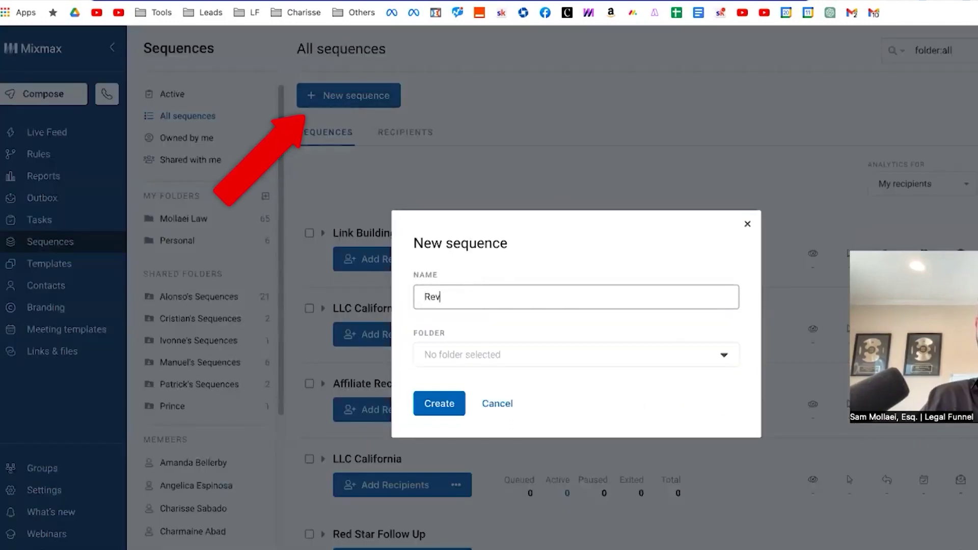
{"action": "type", "text": "iew S"}
{"action": "key", "text": "super+a"}
{"action": "type", "text": "Delet"}
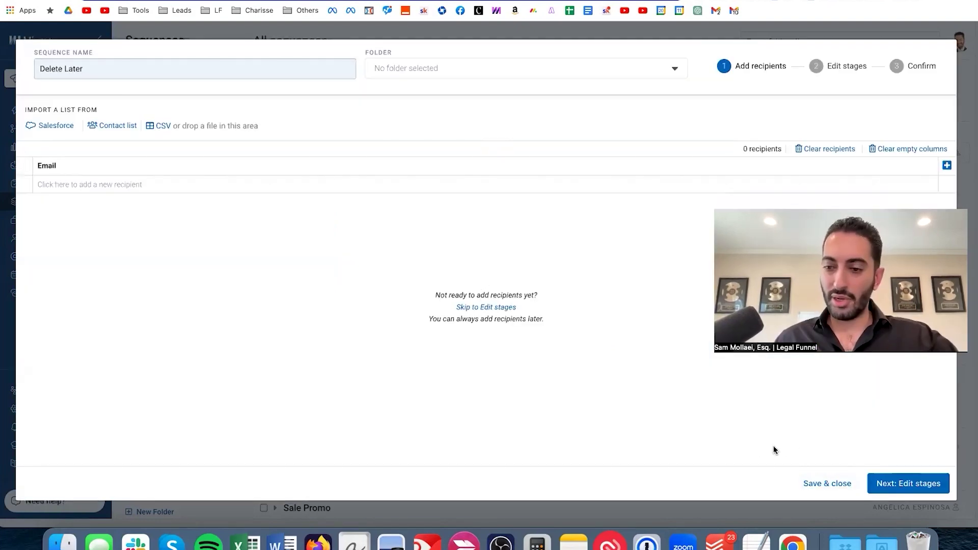
{"action": "left_click", "coordinate": [920, 483]}
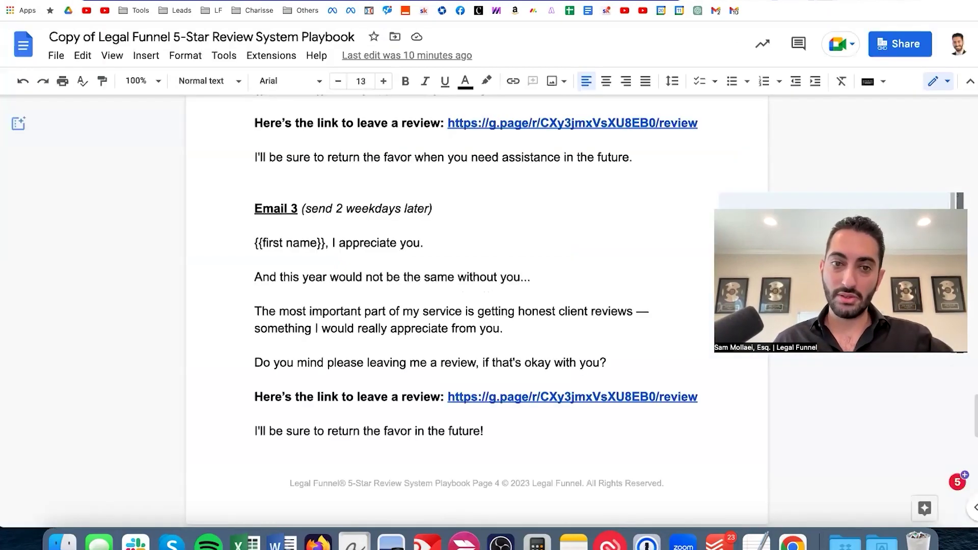
Fill the Stage 1 email body with the playbook's Email 1 text.
{"action": "scroll", "coordinate": [477, 306], "scroll_direction": "down", "scroll_amount": 5}
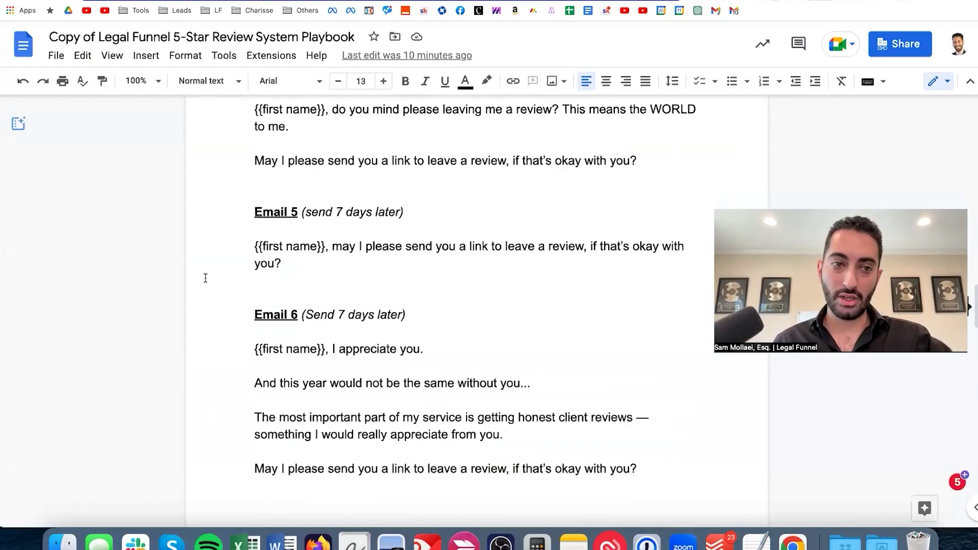
{"action": "scroll", "coordinate": [223, 265], "scroll_direction": "up", "scroll_amount": 20}
{"action": "scroll", "coordinate": [254, 270], "scroll_direction": "down", "scroll_amount": 15}
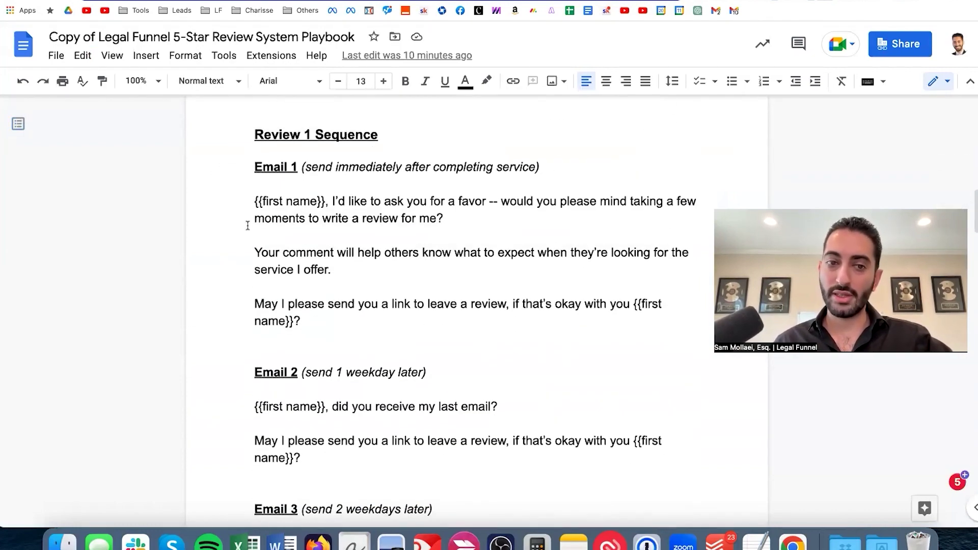
{"action": "left_click_drag", "start_coordinate": [248, 207], "coordinate": [312, 321]}
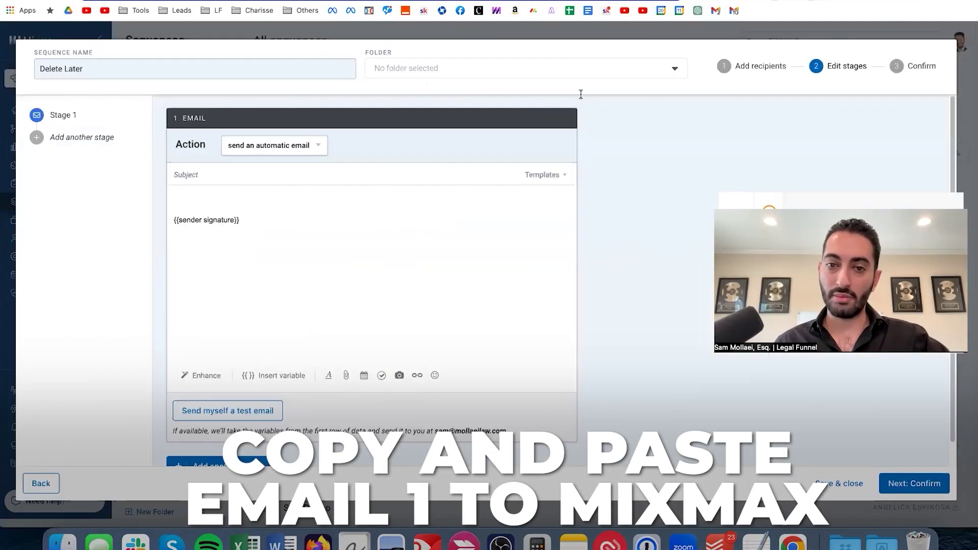
{"action": "key", "text": "super+a"}
{"action": "key", "text": "super+v"}
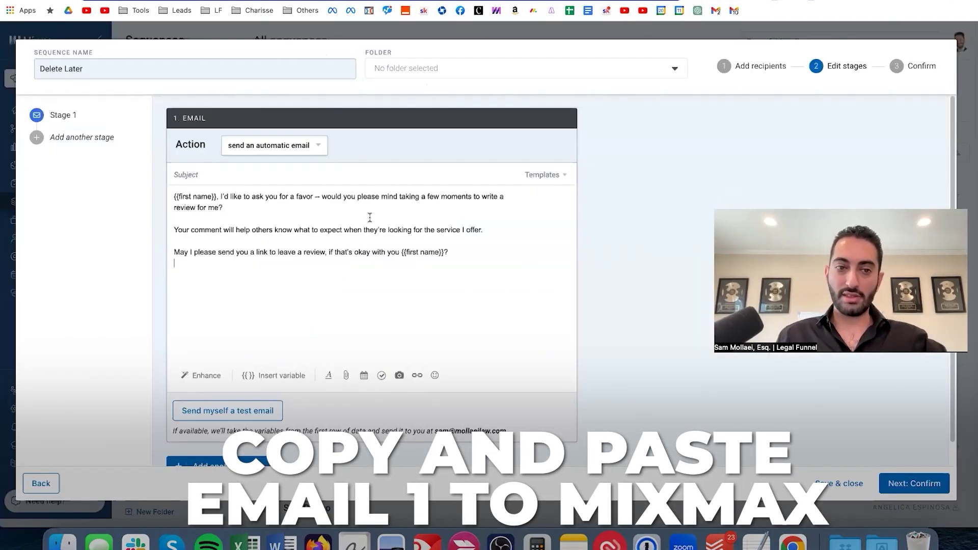
Add Stage 2 and paste the playbook's Email 2 text into its body.
{"action": "scroll", "coordinate": [271, 431], "scroll_direction": "down", "scroll_amount": 1}
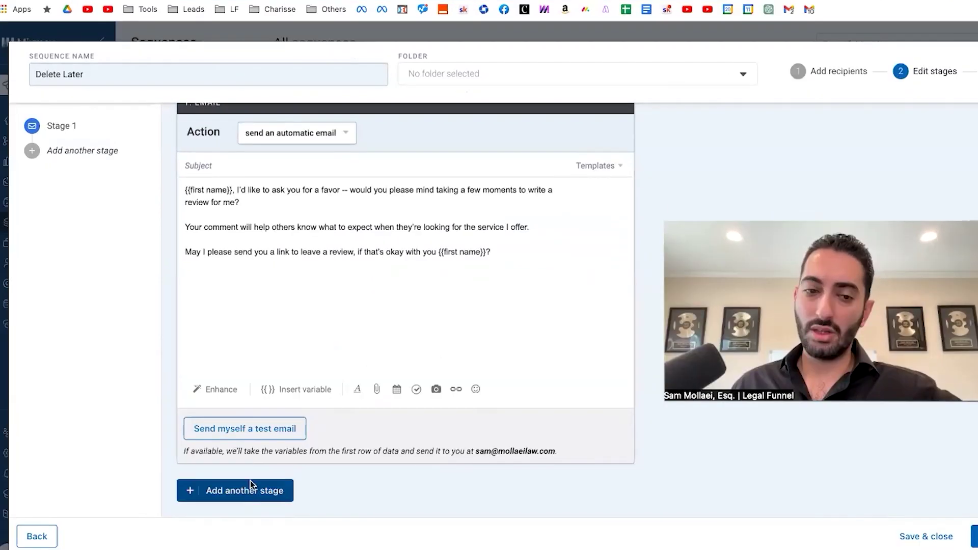
{"action": "left_click", "coordinate": [251, 490]}
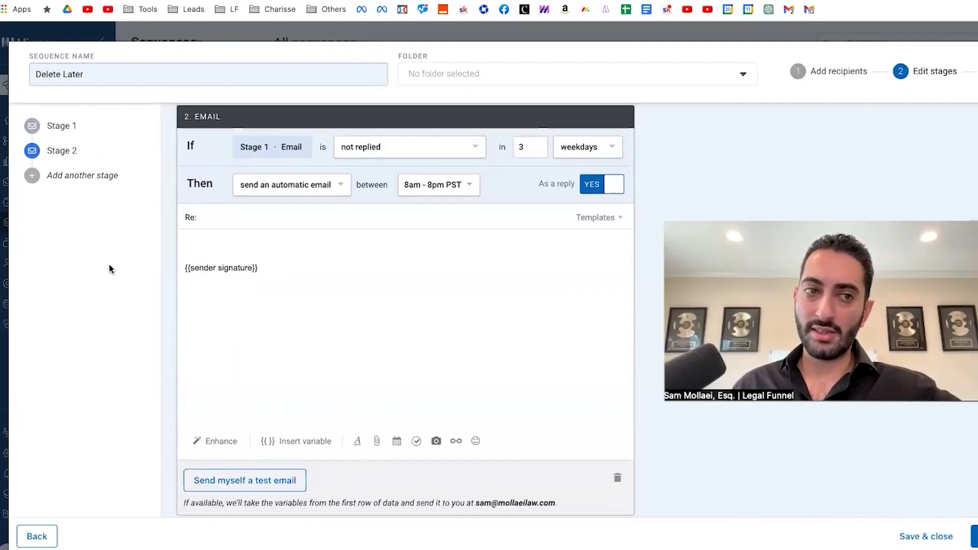
{"action": "scroll", "coordinate": [323, 262], "scroll_direction": "up", "scroll_amount": 2}
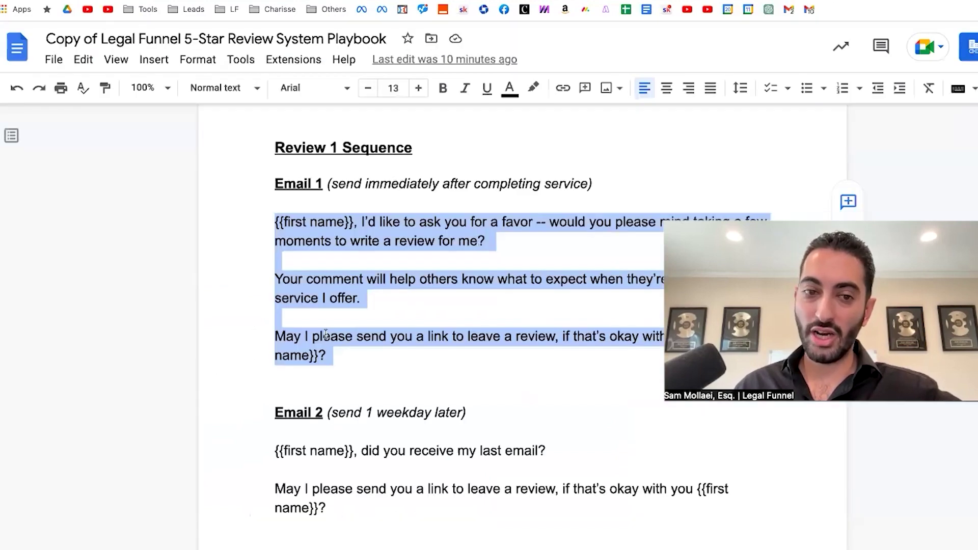
{"action": "scroll", "coordinate": [458, 331], "scroll_direction": "down", "scroll_amount": 3}
{"action": "left_click_drag", "start_coordinate": [327, 375], "coordinate": [273, 319]}
{"action": "key", "text": "ctrl+c"}
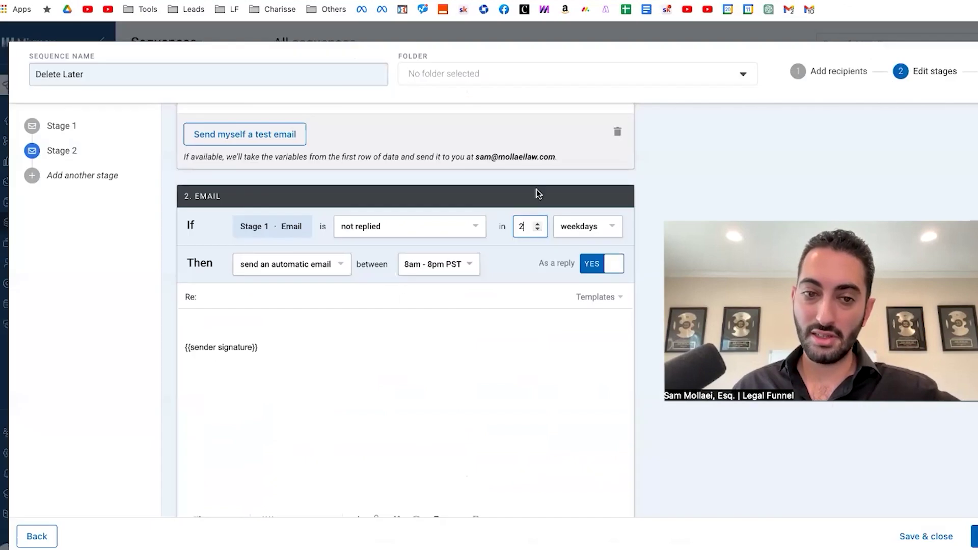
{"action": "left_click", "coordinate": [306, 341]}
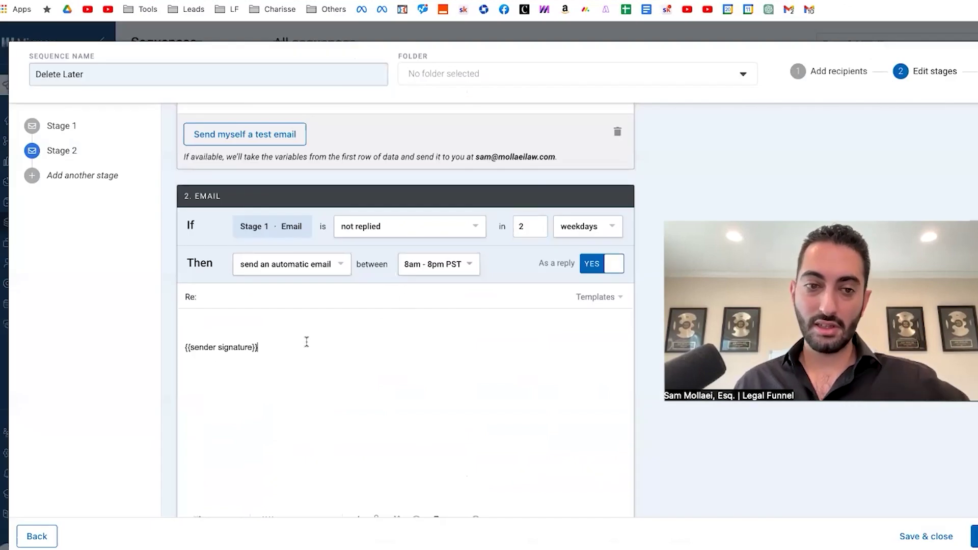
{"action": "key", "text": "ctrl+a"}
{"action": "key", "text": "ctrl+v"}
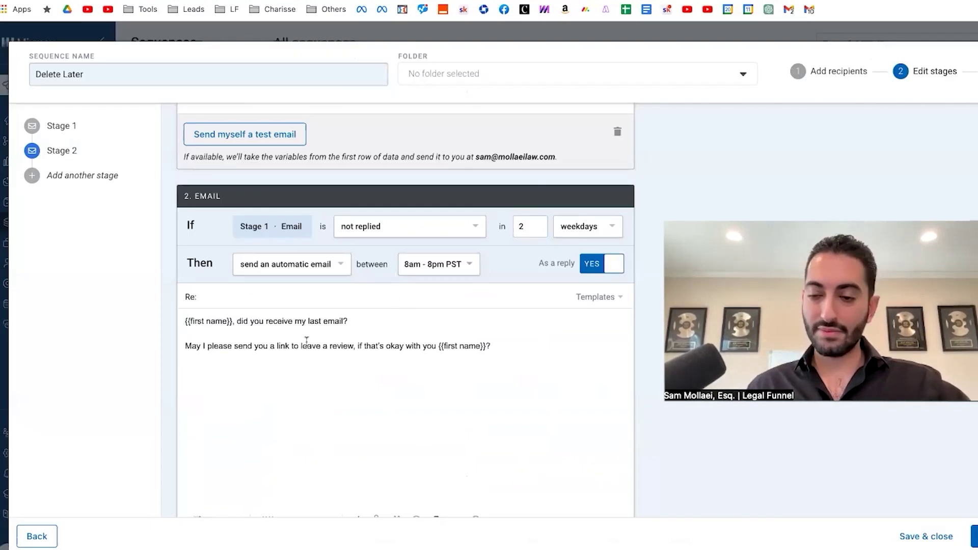
Copy the Email 3 body from the playbook document.
{"action": "scroll", "coordinate": [491, 346], "scroll_direction": "down", "scroll_amount": 3}
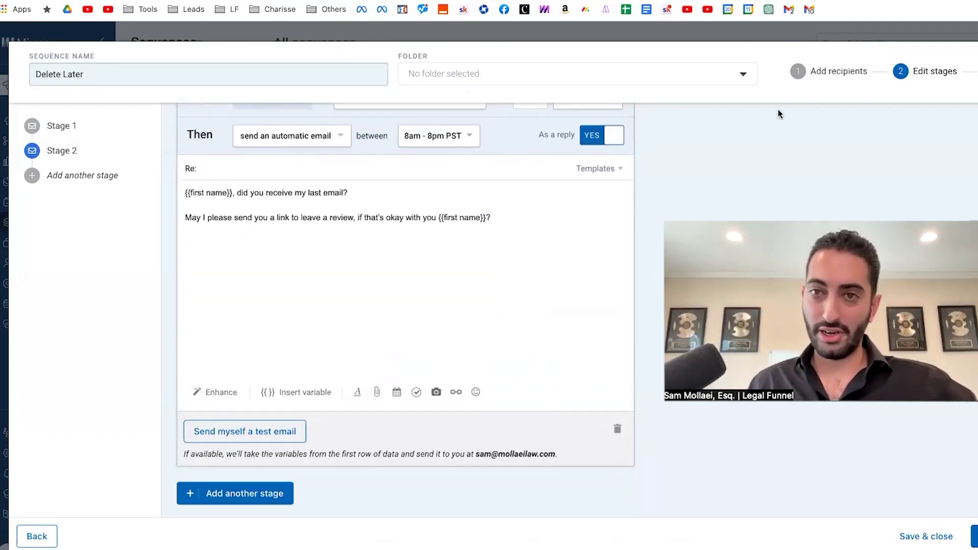
{"action": "key", "text": "ctrl+Tab"}
{"action": "scroll", "coordinate": [298, 313], "scroll_direction": "down", "scroll_amount": 5}
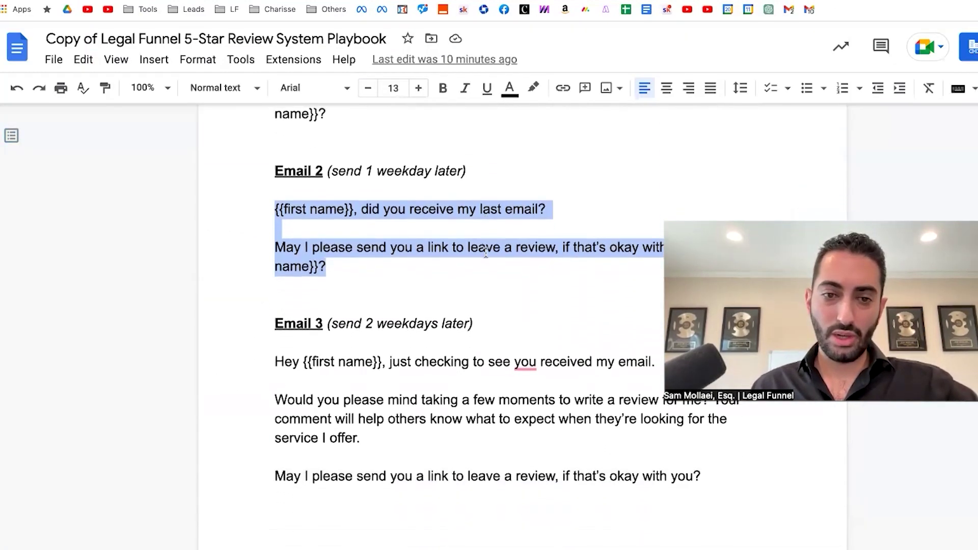
{"action": "scroll", "coordinate": [298, 313], "scroll_direction": "down", "scroll_amount": 2}
{"action": "left_click_drag", "start_coordinate": [274, 198], "coordinate": [703, 313]}
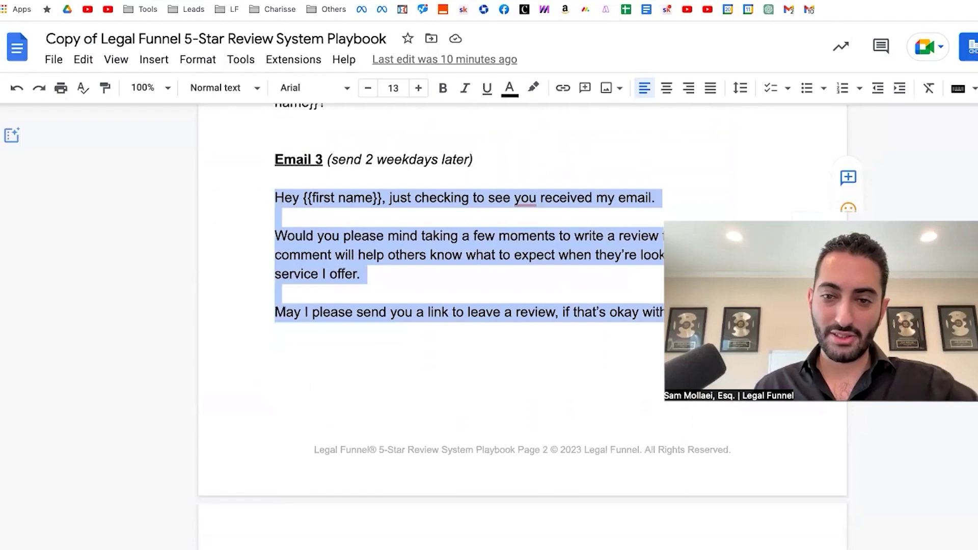
{"action": "key", "text": "ctrl+Tab"}
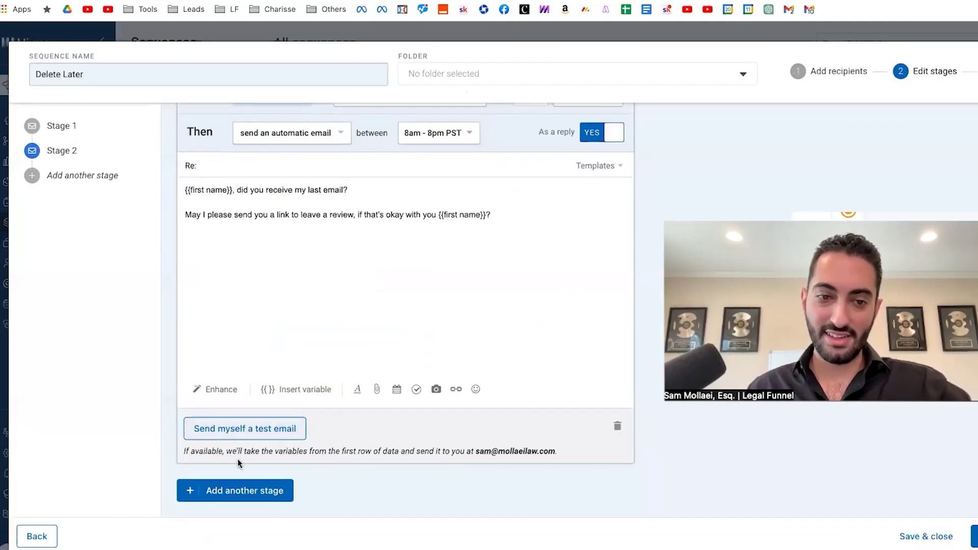
Add Stage 3 and paste the Email 3 text into its body.
{"action": "left_click", "coordinate": [240, 490]}
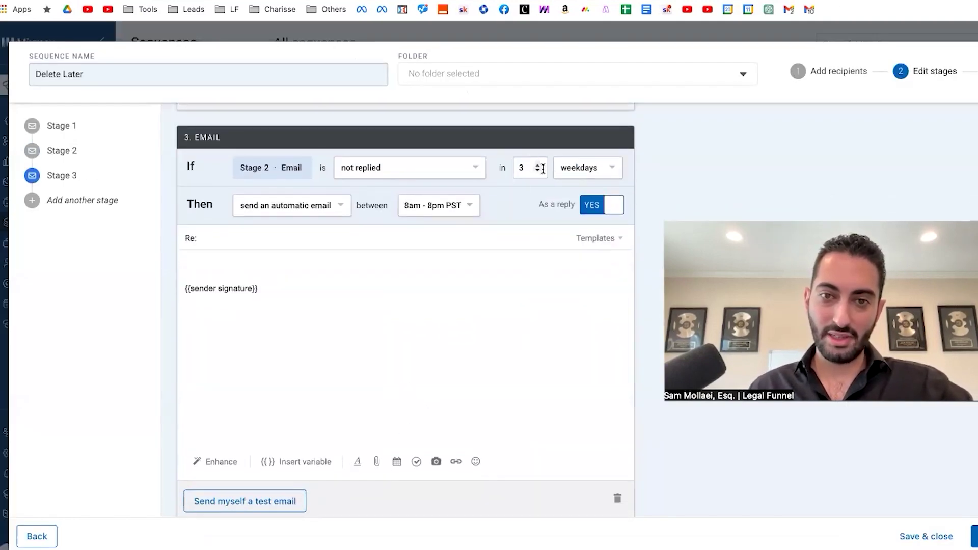
{"action": "key", "text": "ctrl+a"}
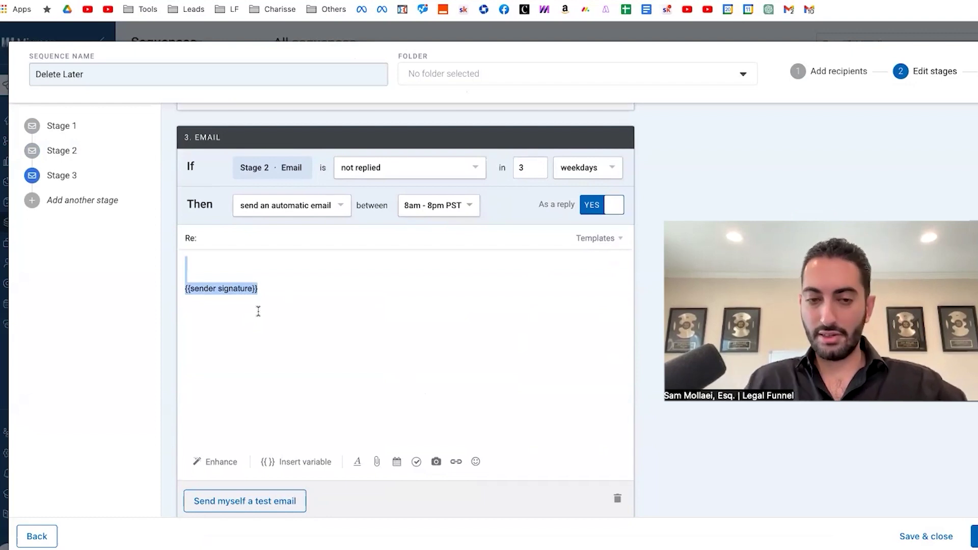
{"action": "type", "text": "Hey {{first name}}, just checking to see you received my email.  Would you please mind taking a few moments to write a review for me? Your comment will help others know what to expect when they're looking for the service I offer.  May I please send you a link to leave a review, if that's okay with you?"}
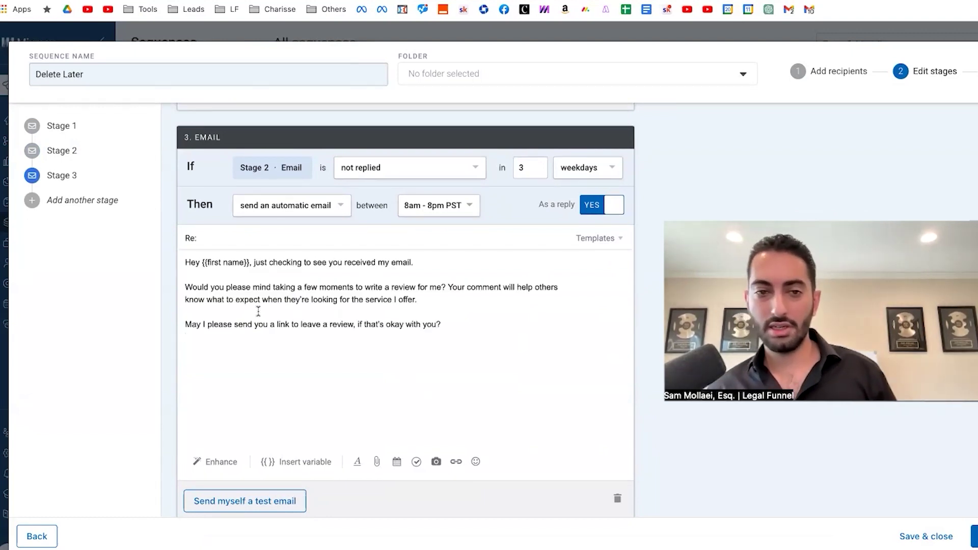
{"action": "scroll", "coordinate": [255, 305], "scroll_direction": "down", "scroll_amount": 2}
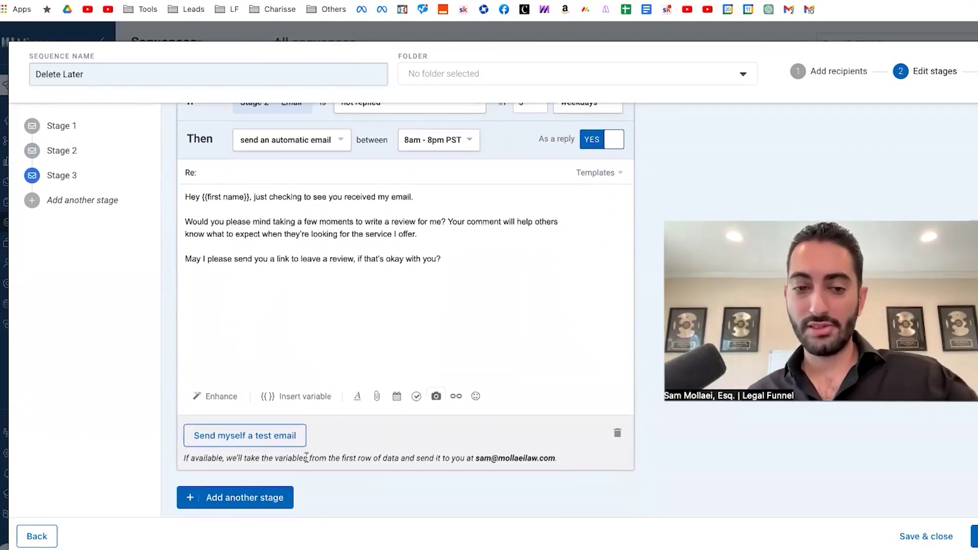
Add Stage 4 with a 3-weekday wait, holding the playbook's Email 4 text.
{"action": "key", "text": "ctrl+Tab"}
{"action": "scroll", "coordinate": [509, 326], "scroll_direction": "down", "scroll_amount": 4}
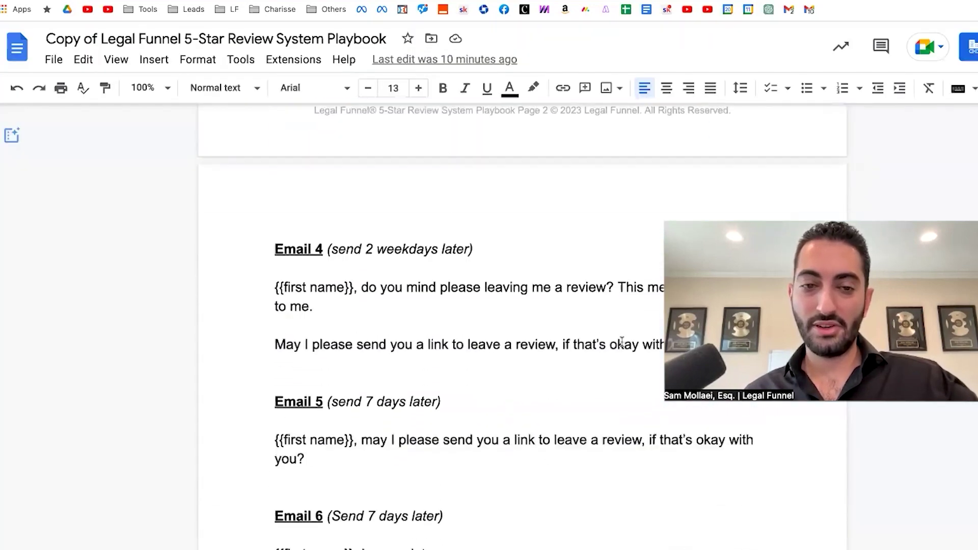
{"action": "left_click_drag", "start_coordinate": [724, 338], "coordinate": [276, 278]}
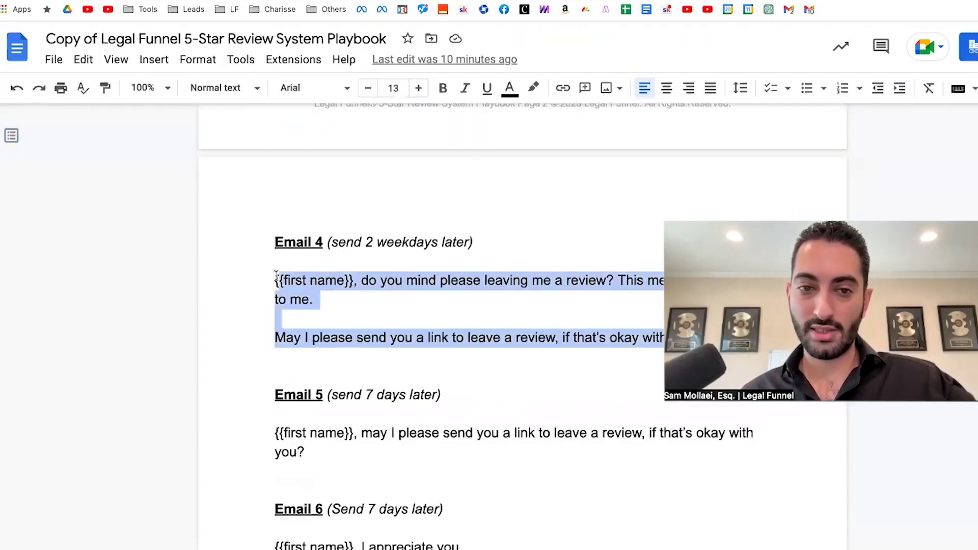
{"action": "key", "text": "ctrl+shift+Tab"}
{"action": "scroll", "coordinate": [240, 498], "scroll_direction": "down", "scroll_amount": 1}
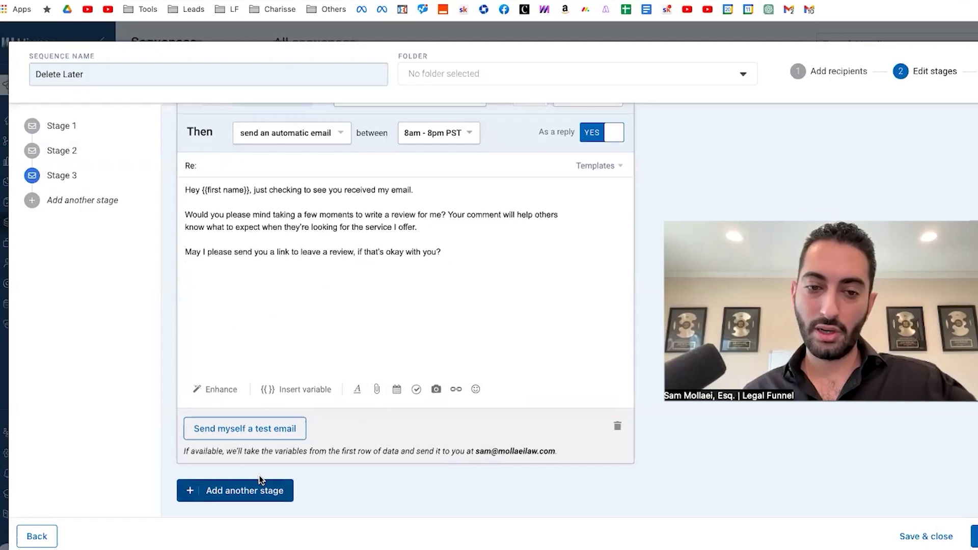
{"action": "left_click", "coordinate": [255, 486]}
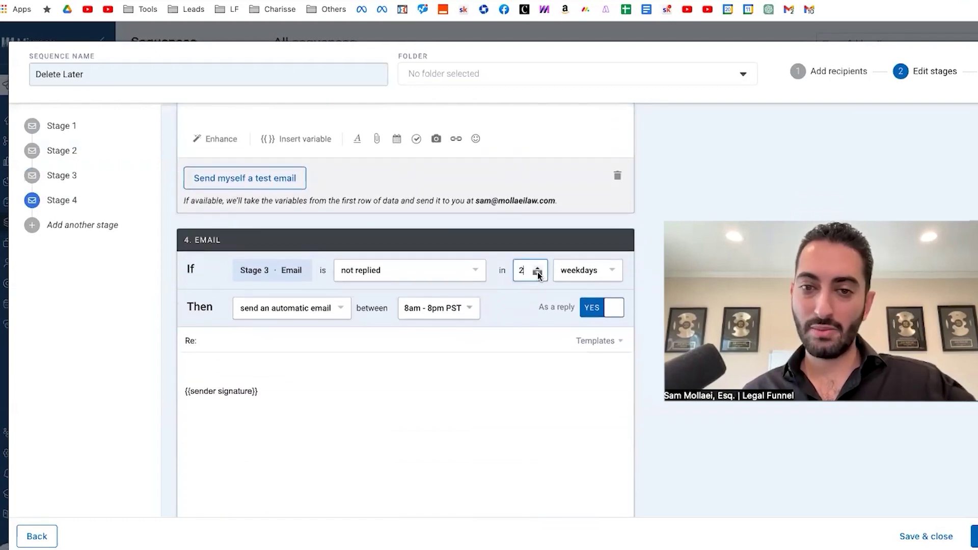
{"action": "left_click", "coordinate": [539, 269]}
{"action": "left_click", "coordinate": [415, 424]}
{"action": "key", "text": "ctrl+a"}
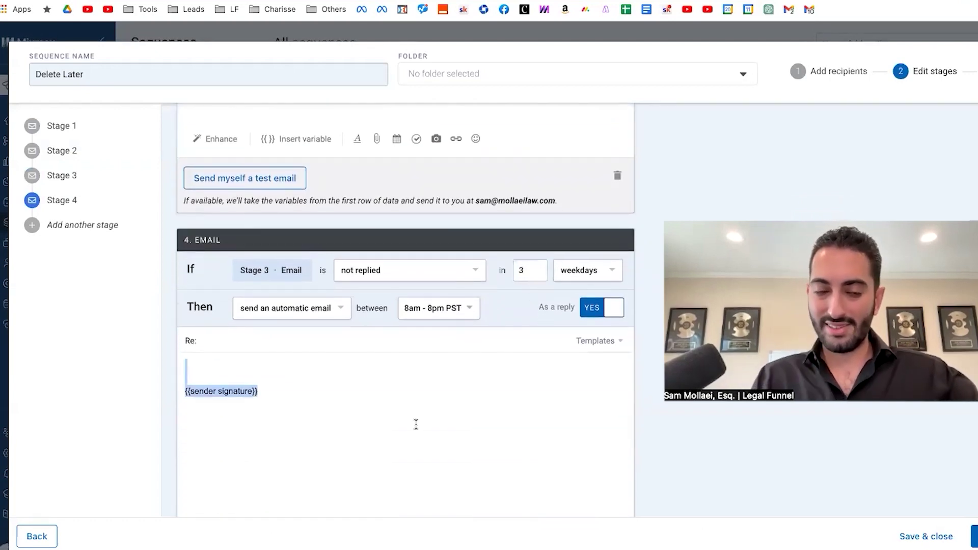
{"action": "type", "text": "{{first name}}, do you mind please leaving me a review? This means the WORLD to me.  May I please send you a link to leave a review, if that's okay with you?"}
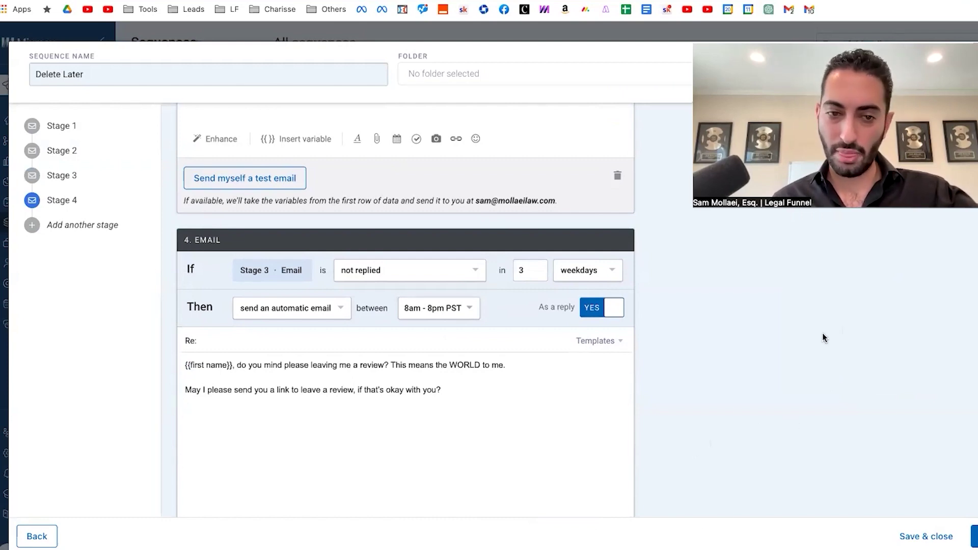
Add Stage 5 containing the playbook's Email 5 text.
{"action": "key", "text": "ctrl+Tab"}
{"action": "scroll", "coordinate": [354, 295], "scroll_direction": "down", "scroll_amount": 3}
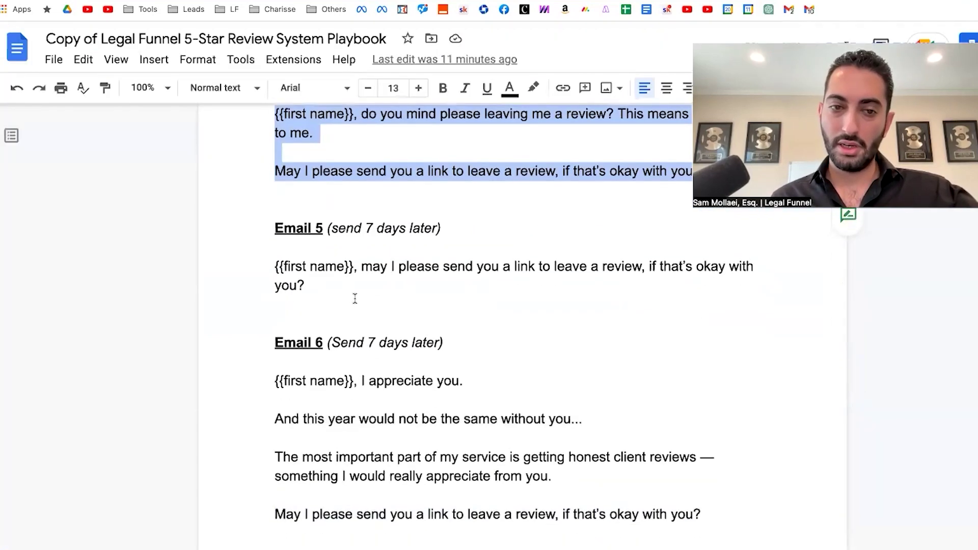
{"action": "left_click_drag", "start_coordinate": [354, 293], "coordinate": [266, 276]}
{"action": "key", "text": "ctrl+c"}
{"action": "key", "text": "ctrl+shift+Tab"}
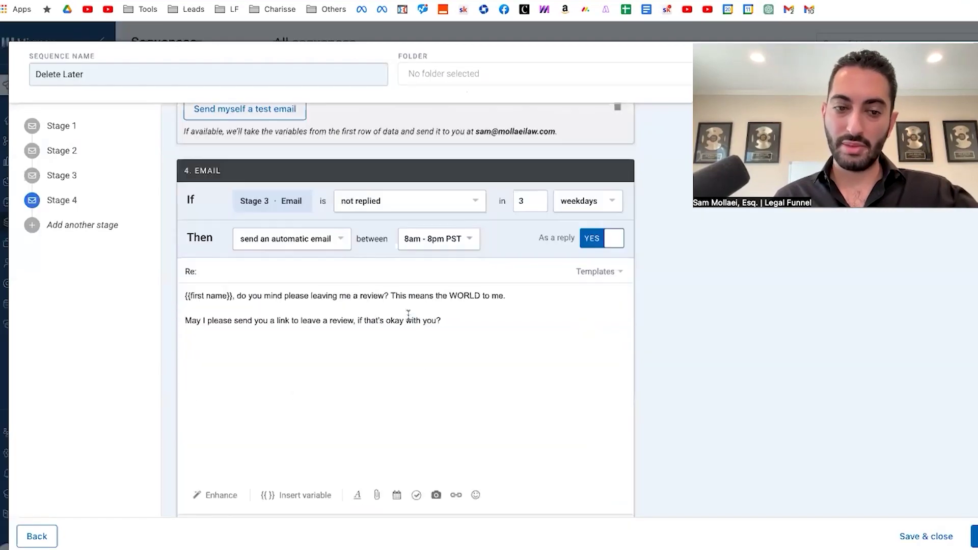
{"action": "scroll", "coordinate": [408, 316], "scroll_direction": "down", "scroll_amount": 3}
{"action": "left_click", "coordinate": [227, 492]}
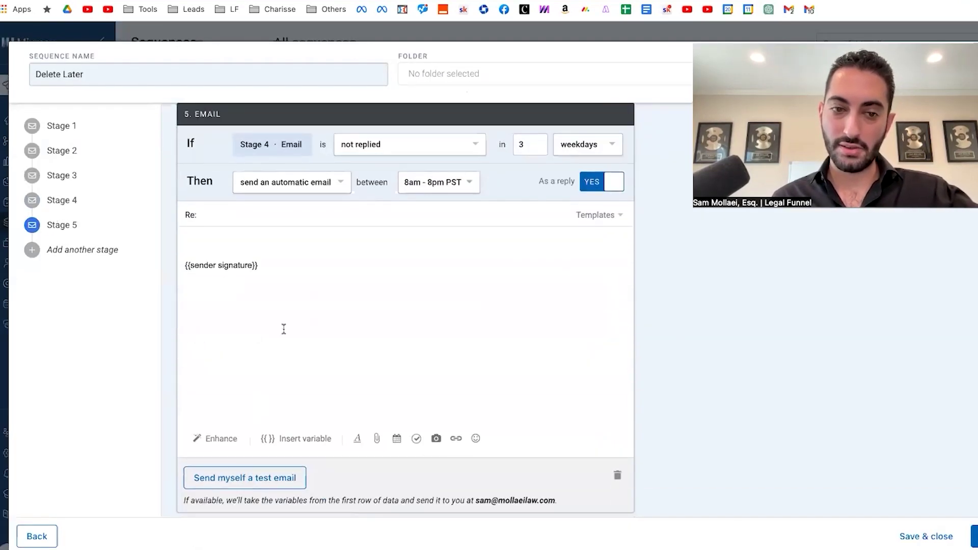
{"action": "key", "text": "ctrl+a"}
{"action": "key", "text": "ctrl+v"}
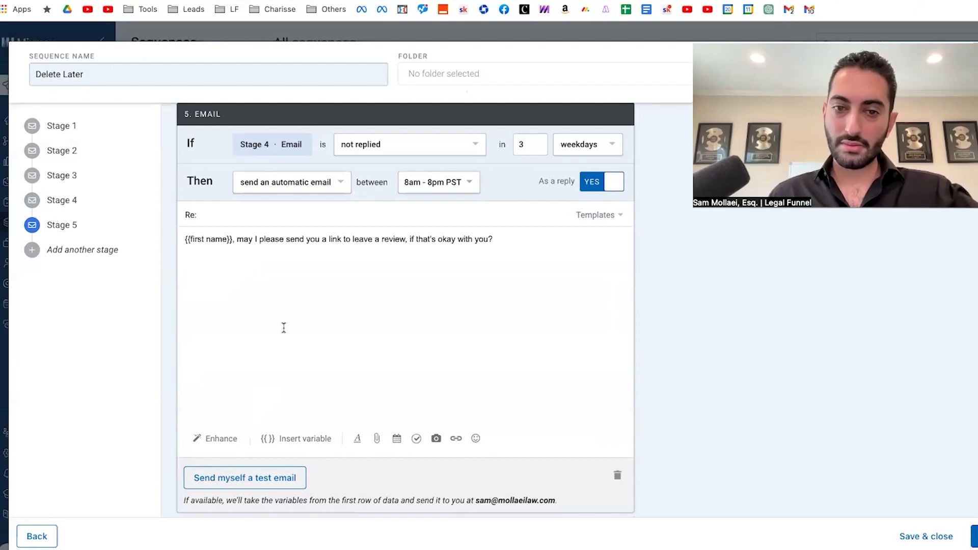
Add Stage 6 and fill its body with the playbook's Email 6 text.
{"action": "scroll", "coordinate": [283, 328], "scroll_direction": "down", "scroll_amount": 2}
{"action": "left_click", "coordinate": [251, 489]}
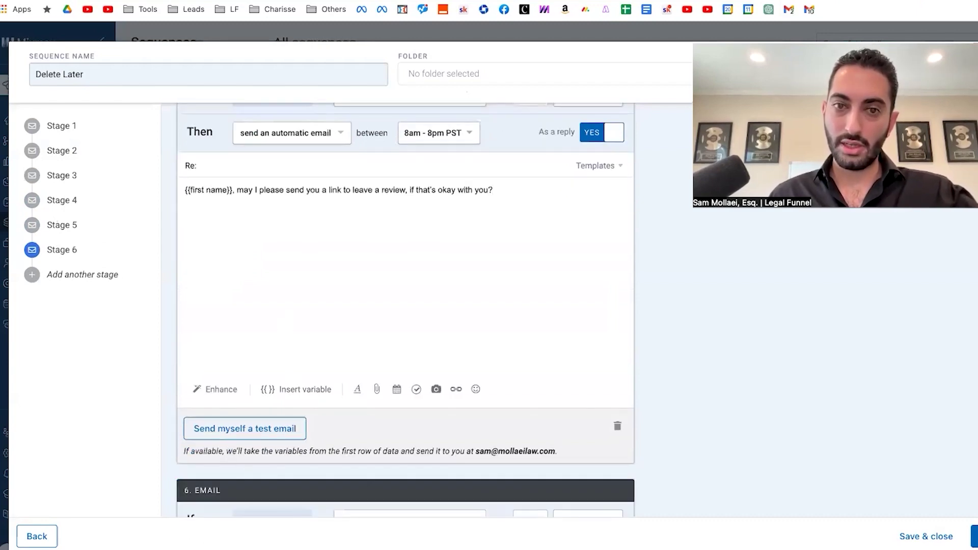
{"action": "key", "text": "ctrl+Tab"}
{"action": "scroll", "coordinate": [407, 305], "scroll_direction": "down", "scroll_amount": 3}
{"action": "left_click_drag", "start_coordinate": [702, 364], "coordinate": [269, 236]}
{"action": "key", "text": "ctrl+c"}
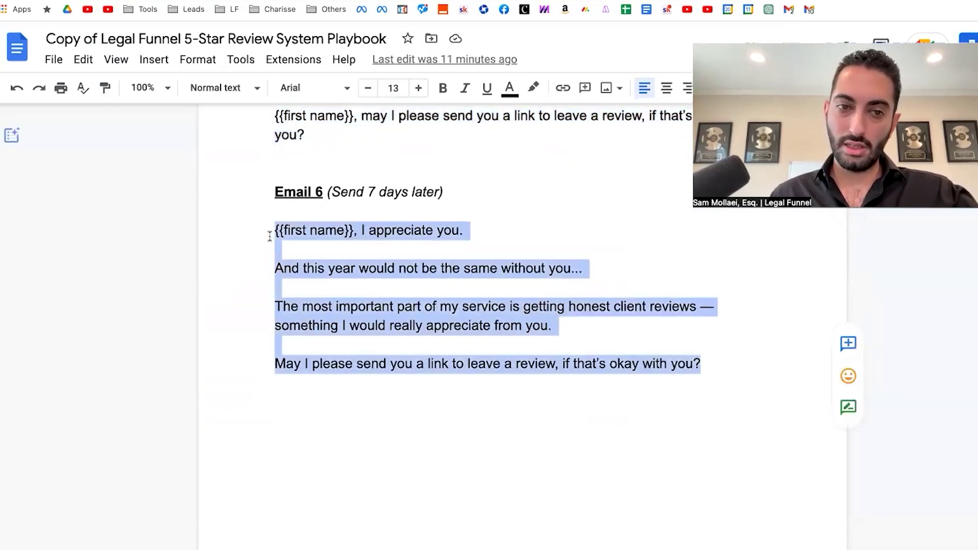
{"action": "key", "text": "ctrl+Tab"}
{"action": "scroll", "coordinate": [510, 356], "scroll_direction": "down", "scroll_amount": 5}
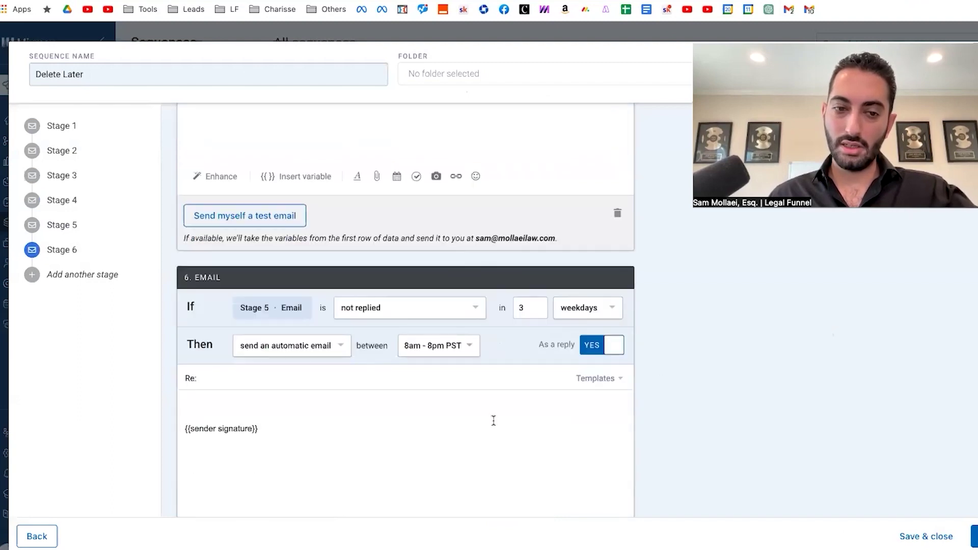
{"action": "left_click", "coordinate": [300, 356]}
{"action": "type", "text": "{{"}
{"action": "scroll", "coordinate": [481, 290], "scroll_direction": "down", "scroll_amount": 1}
{"action": "key", "text": "ctrl+a"}
{"action": "type", "text": "{{first name}}, I appreciate you.  And this year would not be the same without you.  The most important part of my service is getting honest client reviews — something I would really appreciate from you.  May I please send you a link to leave a review, if that's okay with you?"}
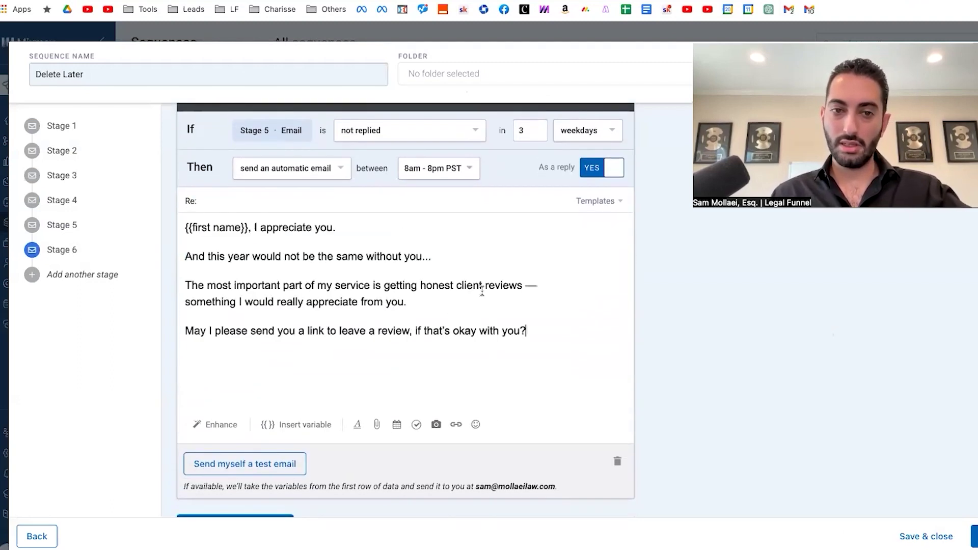
{"action": "key", "text": "ctrl+z"}
{"action": "key", "text": "ctrl+v"}
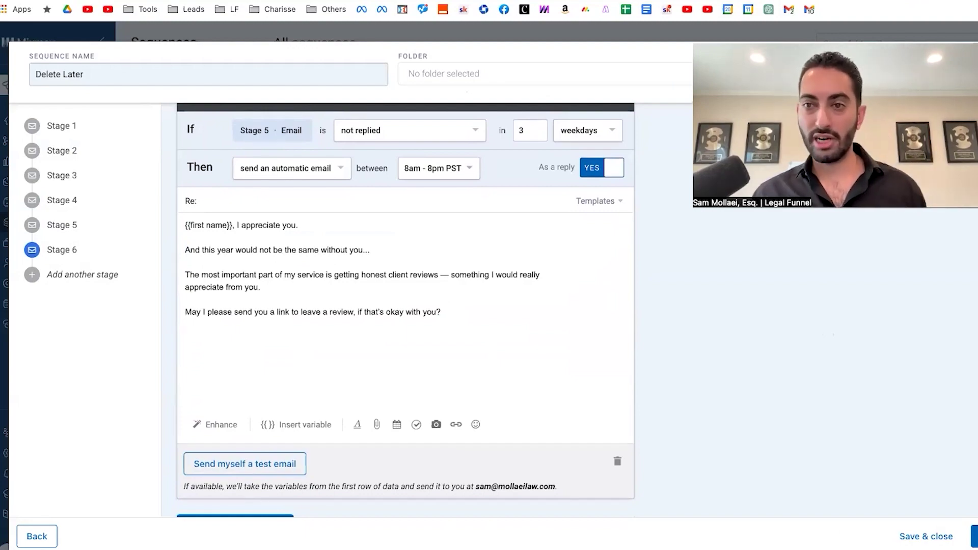
{"action": "key", "text": "ctrl+shift+Tab"}
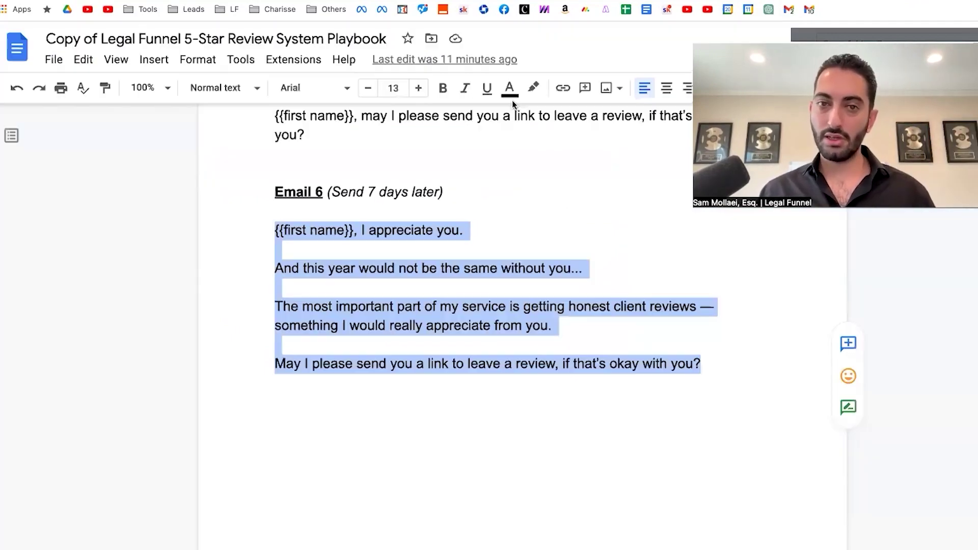
{"action": "scroll", "coordinate": [422, 295], "scroll_direction": "up", "scroll_amount": 15}
{"action": "scroll", "coordinate": [422, 294], "scroll_direction": "up", "scroll_amount": 13}
{"action": "scroll", "coordinate": [423, 295], "scroll_direction": "down", "scroll_amount": 6}
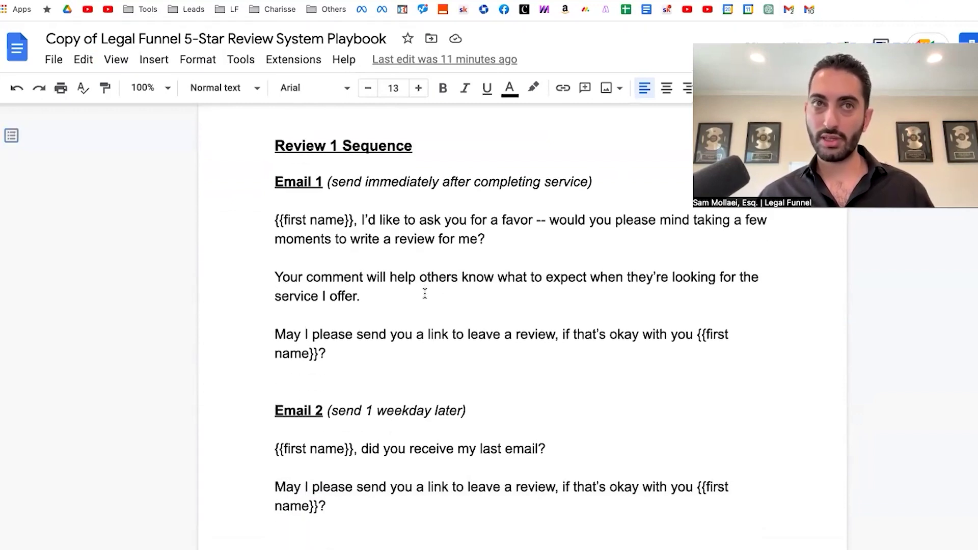
{"action": "scroll", "coordinate": [425, 294], "scroll_direction": "down", "scroll_amount": 7}
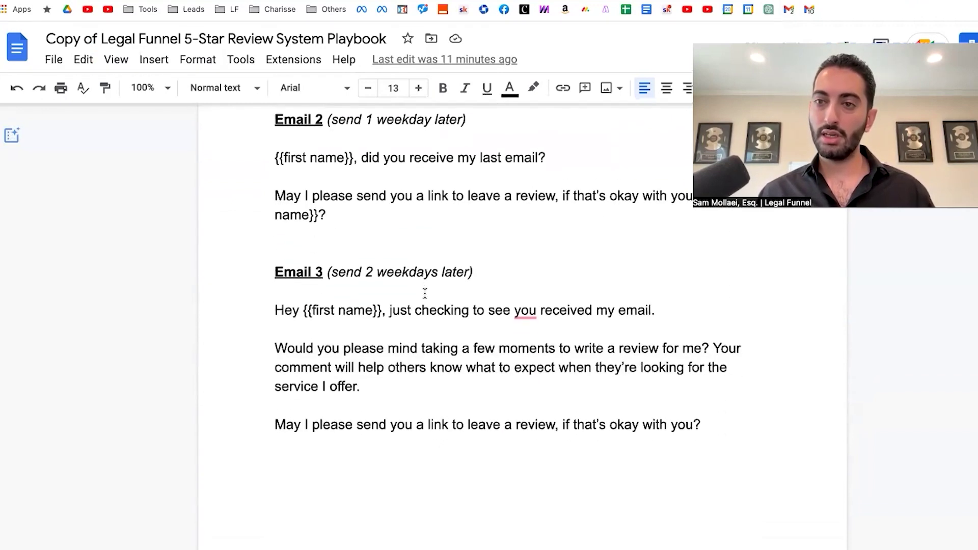
{"action": "scroll", "coordinate": [425, 294], "scroll_direction": "down", "scroll_amount": 8}
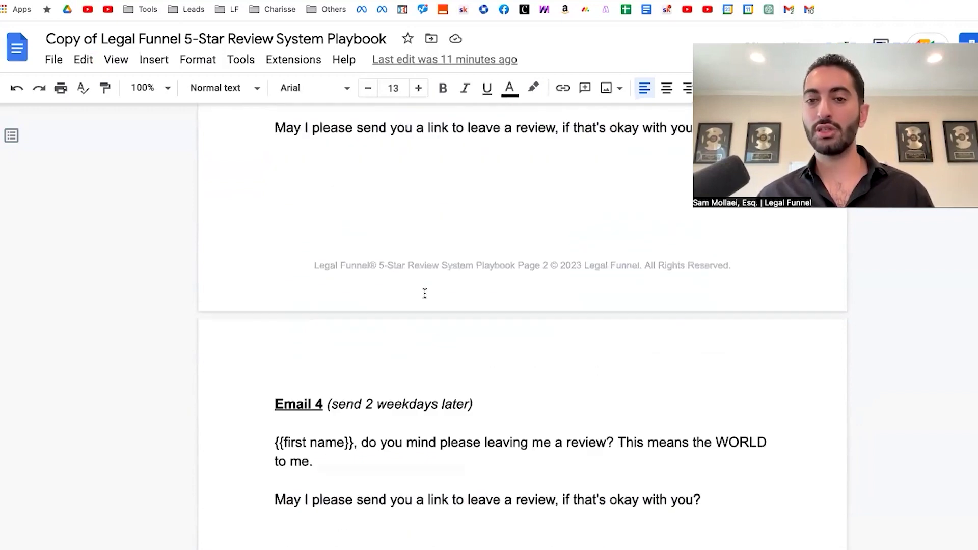
{"action": "scroll", "coordinate": [439, 366], "scroll_direction": "down", "scroll_amount": 6}
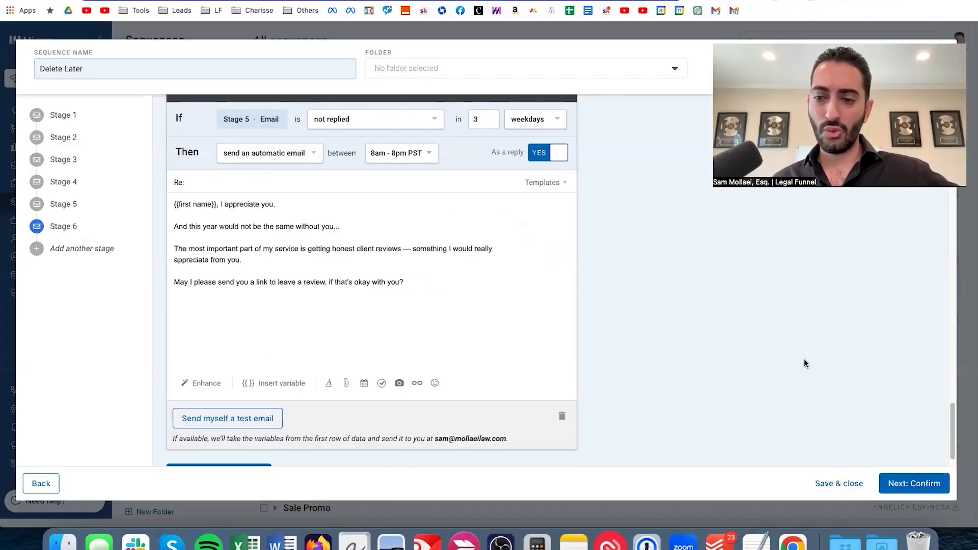
Confirm the settings and save the Delete Later sequence with Done.
{"action": "left_click", "coordinate": [881, 482]}
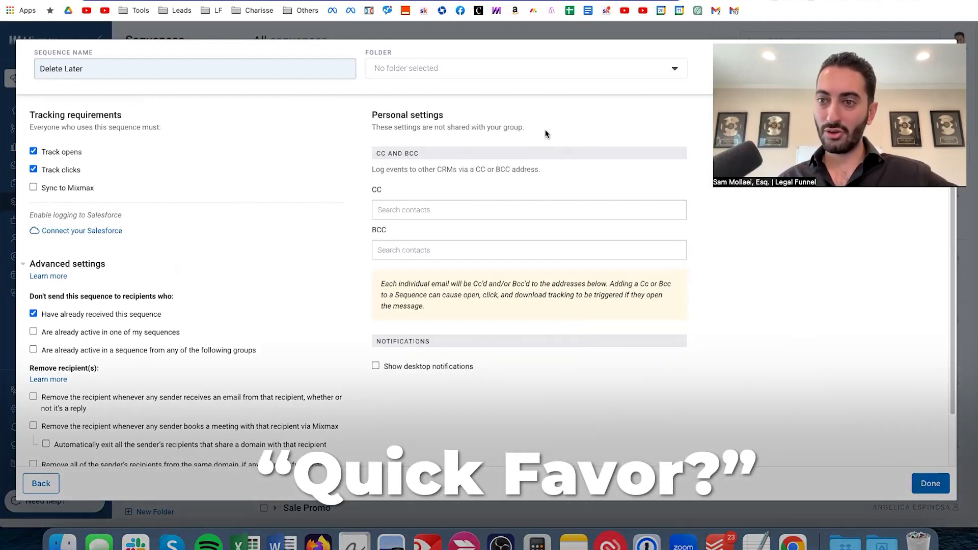
{"action": "scroll", "coordinate": [110, 181], "scroll_direction": "down", "scroll_amount": 3}
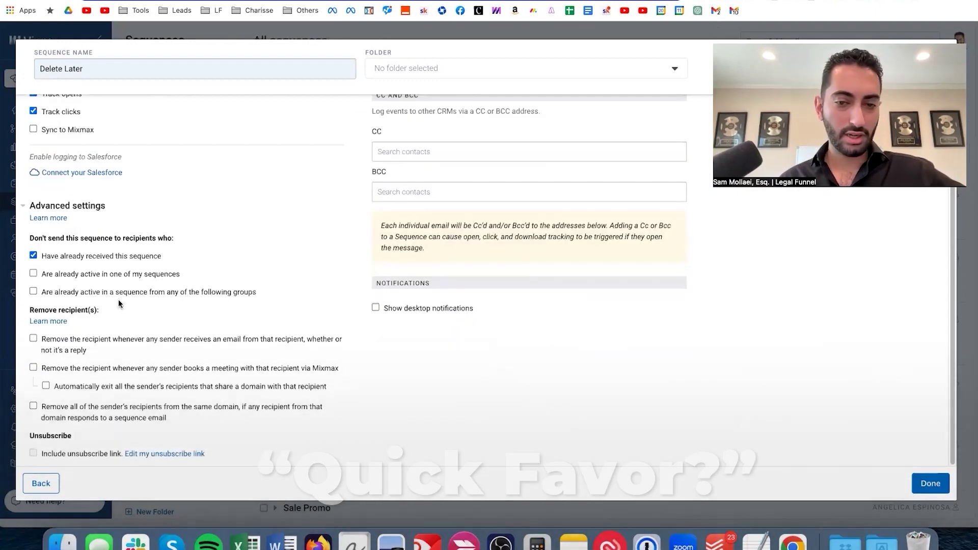
{"action": "left_click", "coordinate": [930, 483]}
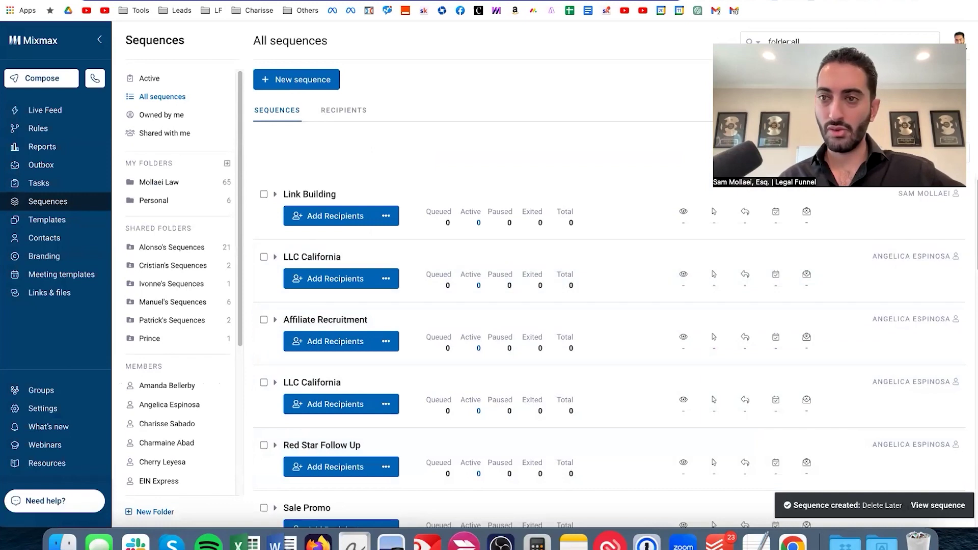
Search the sequences list for 'review 2'.
{"action": "left_click", "coordinate": [784, 42]}
{"action": "type", "text": "re"}
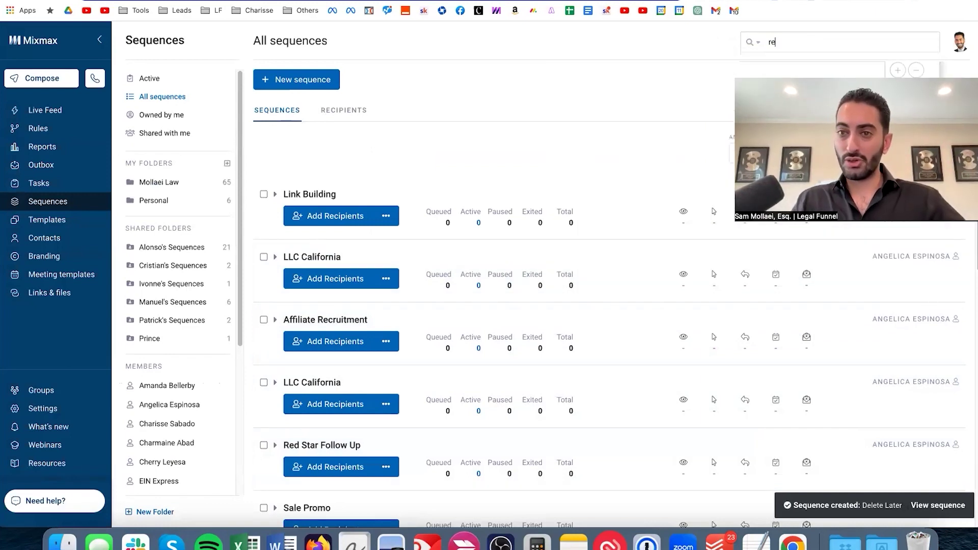
{"action": "type", "text": "view 2"}
{"action": "key", "text": "Return"}
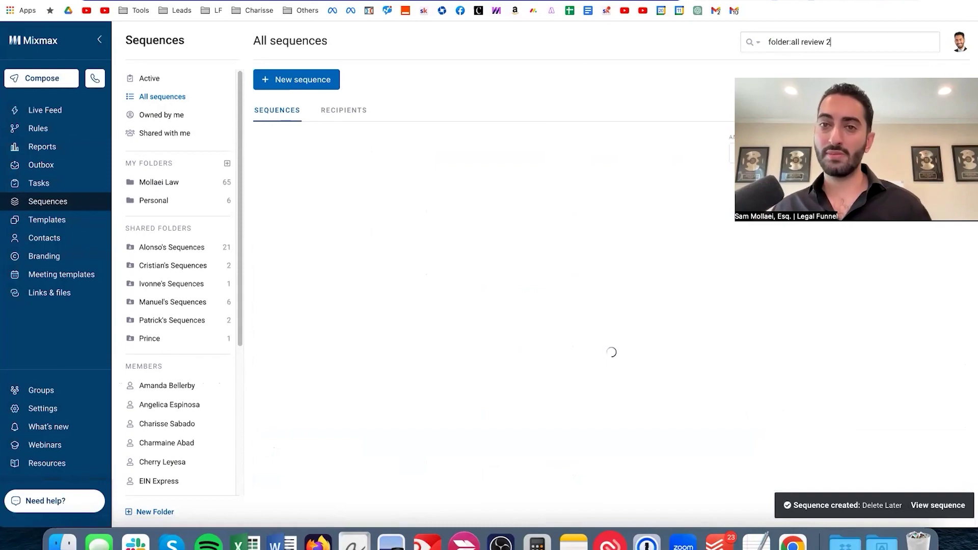
Check the Review 2 Email 1 text in the playbook, then return to Mixmax.
{"action": "key", "text": "ctrl+shift+Tab"}
{"action": "scroll", "coordinate": [547, 206], "scroll_direction": "down", "scroll_amount": 15}
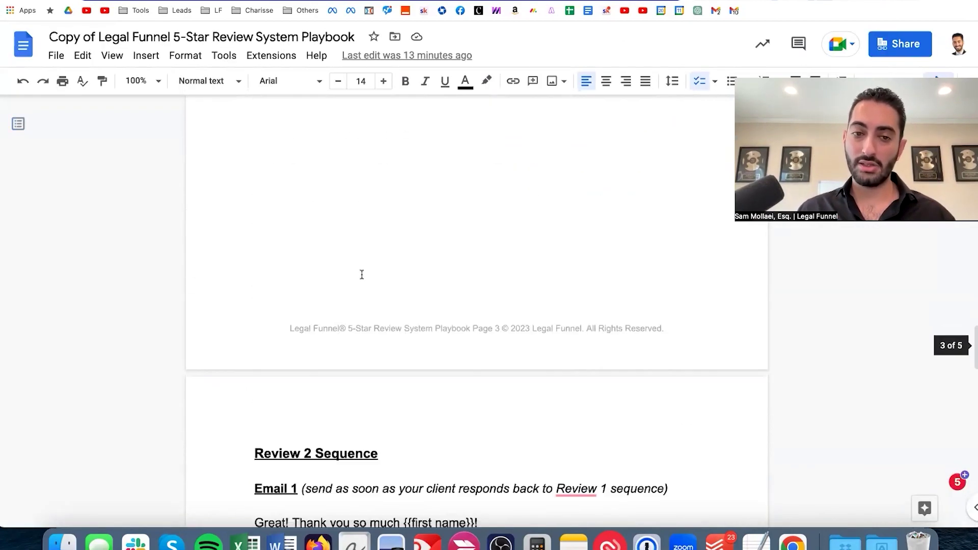
{"action": "scroll", "coordinate": [361, 275], "scroll_direction": "down", "scroll_amount": 3}
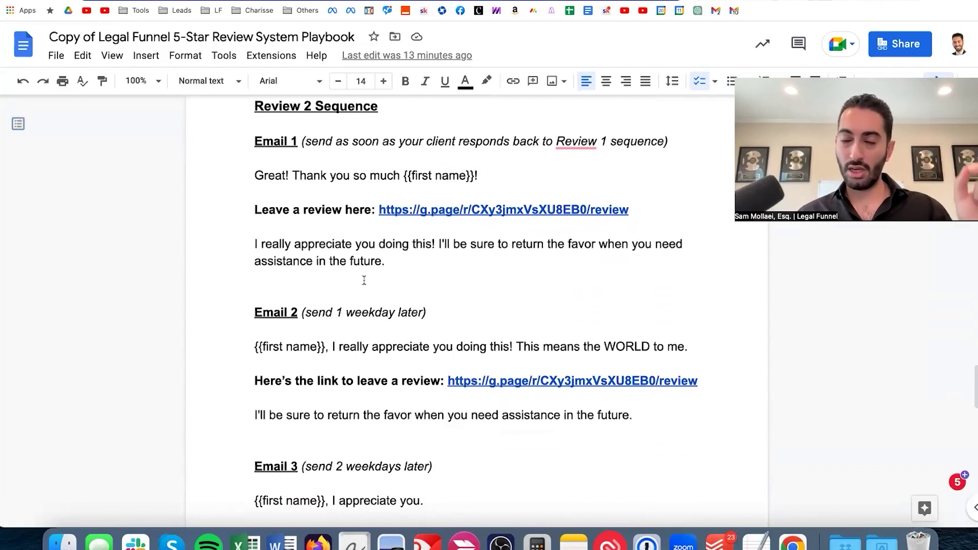
{"action": "left_click_drag", "start_coordinate": [371, 279], "coordinate": [393, 259]}
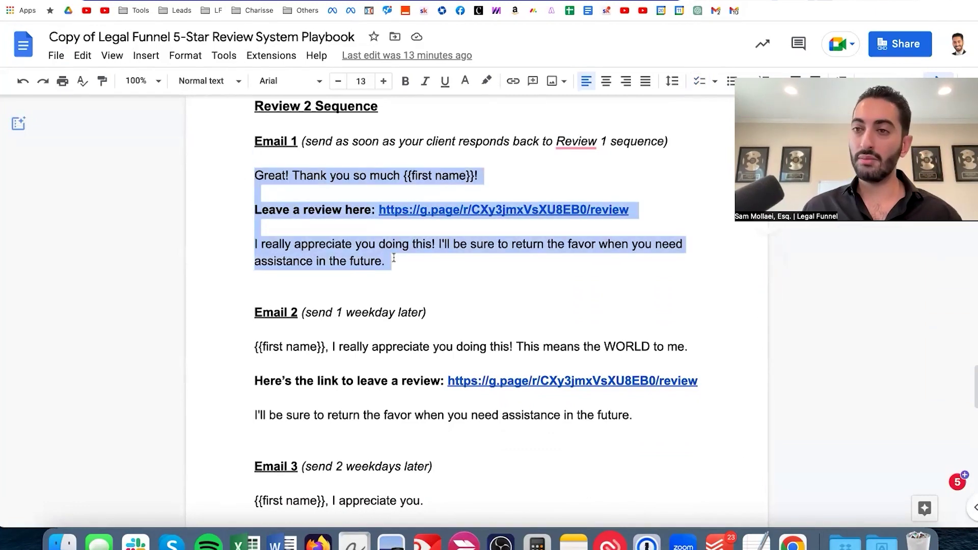
{"action": "key", "text": "ctrl+Tab"}
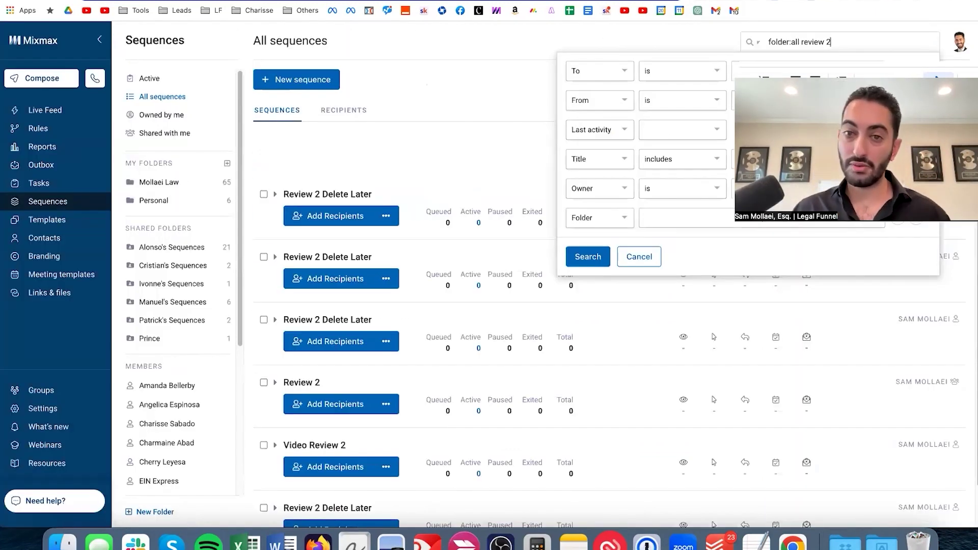
Open the Review 2 sequence and scroll through its five stages and back up.
{"action": "left_click", "coordinate": [313, 381]}
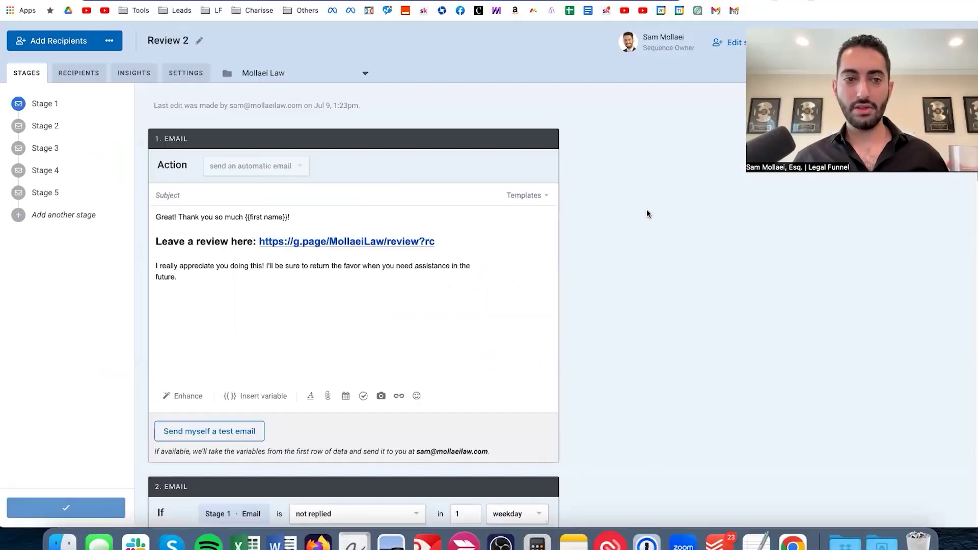
{"action": "scroll", "coordinate": [647, 213], "scroll_direction": "down", "scroll_amount": 13}
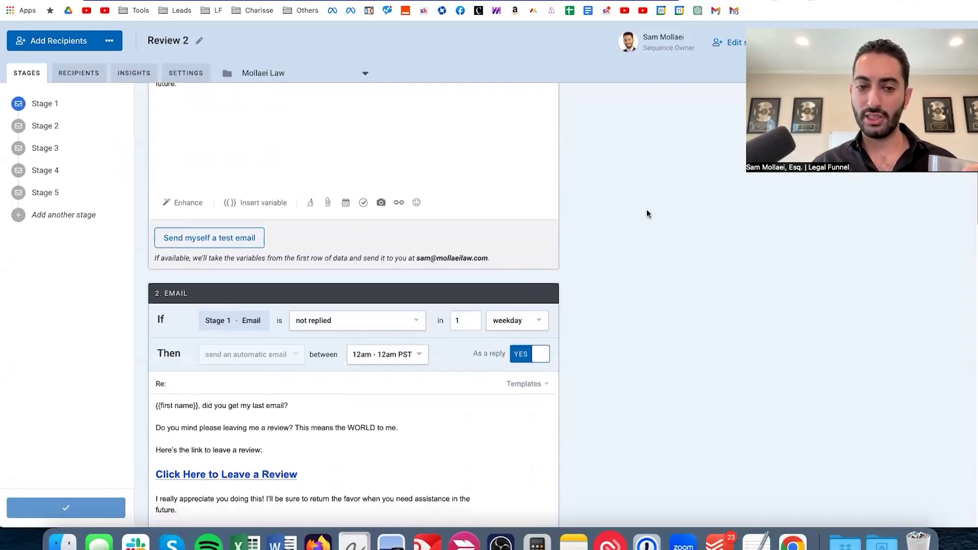
{"action": "scroll", "coordinate": [647, 214], "scroll_direction": "down", "scroll_amount": 3}
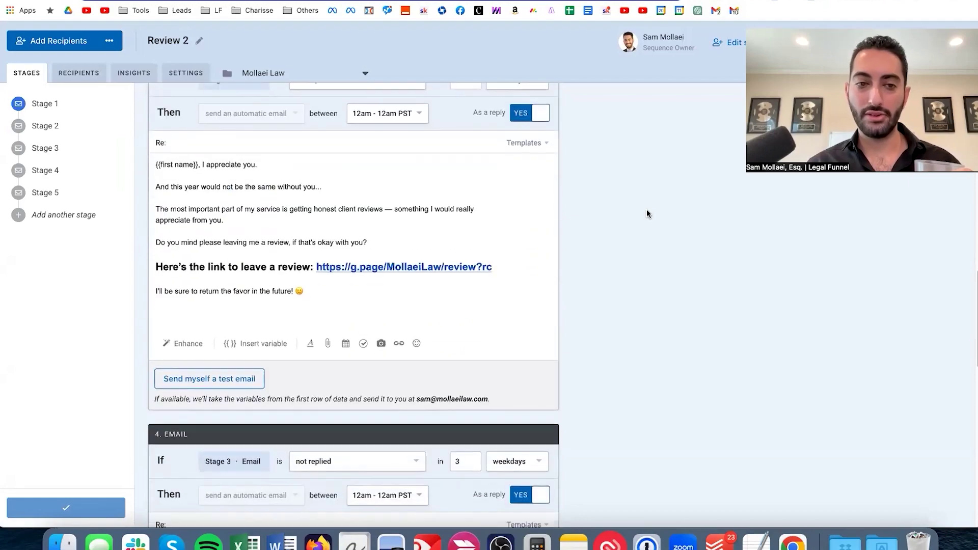
{"action": "scroll", "coordinate": [648, 214], "scroll_direction": "down", "scroll_amount": 5}
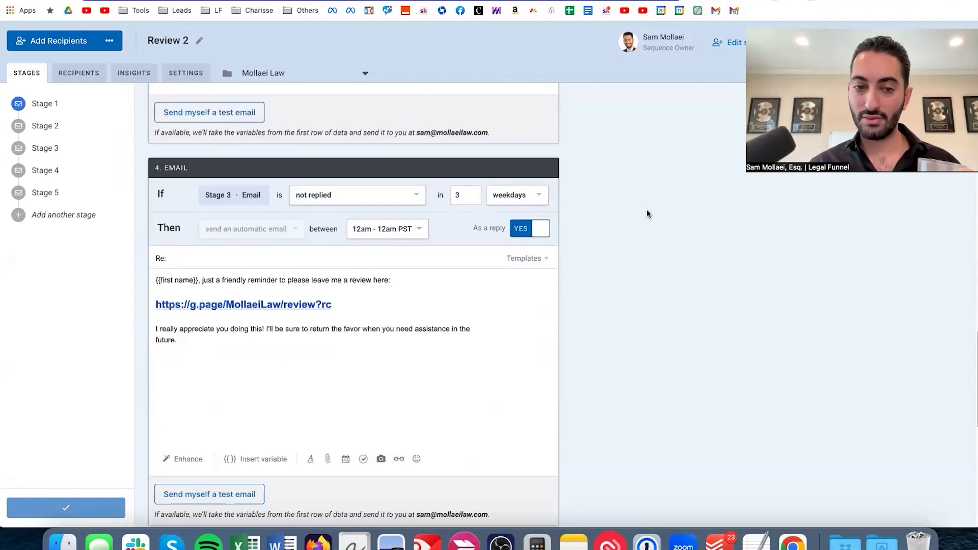
{"action": "scroll", "coordinate": [647, 214], "scroll_direction": "up", "scroll_amount": 20}
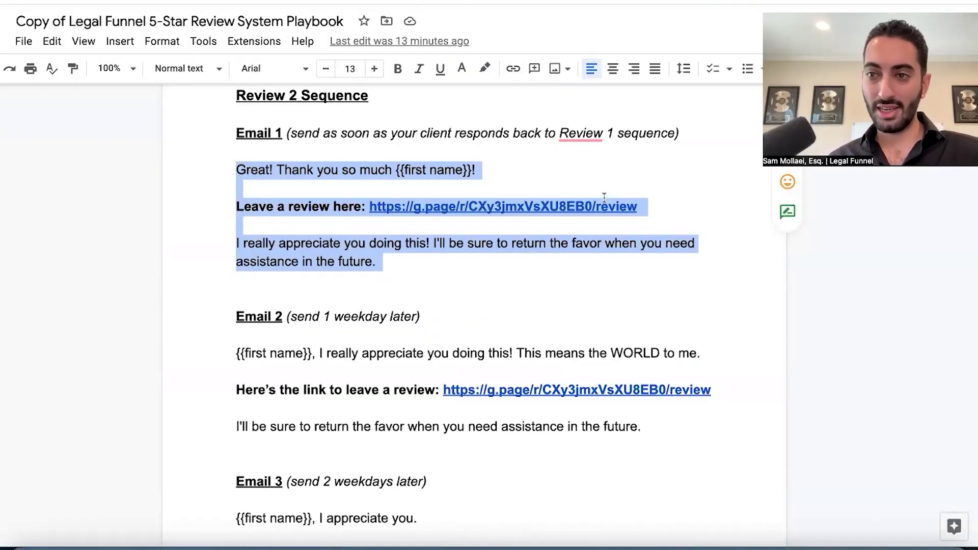
Open a new tab and search Google for 'mixmax billing'.
{"action": "key", "text": "super+t"}
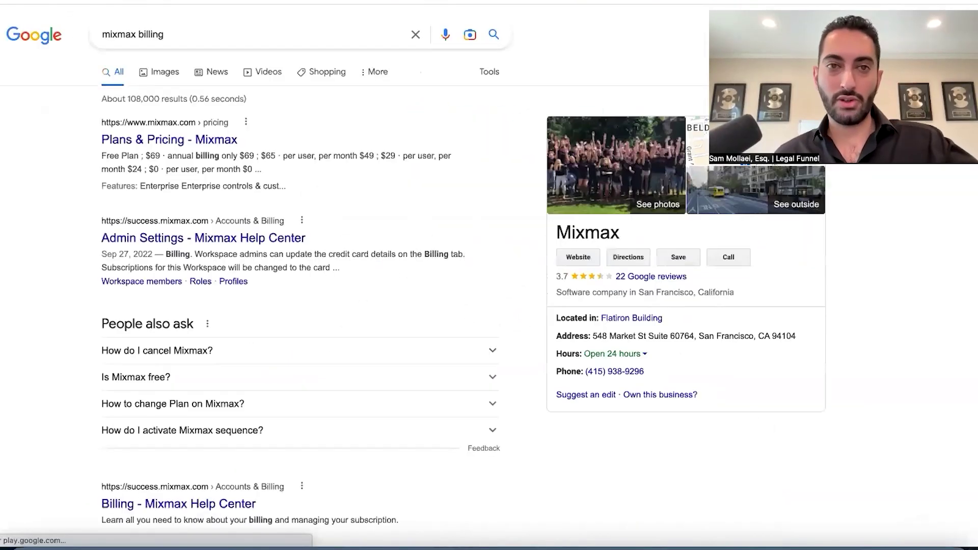
Open Mixmax's Plans & Pricing page and switch billing to Monthly, showing SMB $29 and Growth $65.
{"action": "left_click", "coordinate": [207, 142]}
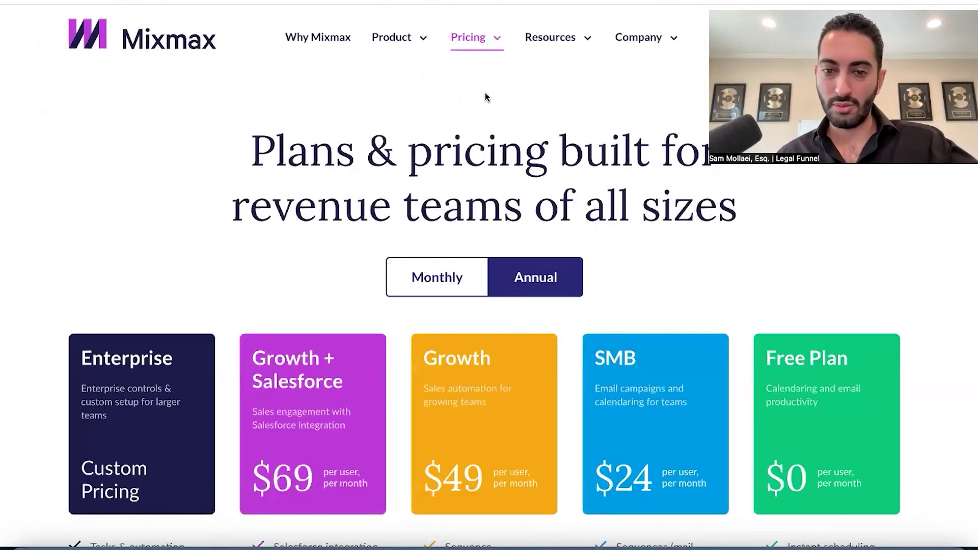
{"action": "scroll", "coordinate": [483, 309], "scroll_direction": "down", "scroll_amount": 1}
{"action": "scroll", "coordinate": [483, 309], "scroll_direction": "down", "scroll_amount": 2}
{"action": "left_click_drag", "start_coordinate": [599, 255], "coordinate": [647, 249]}
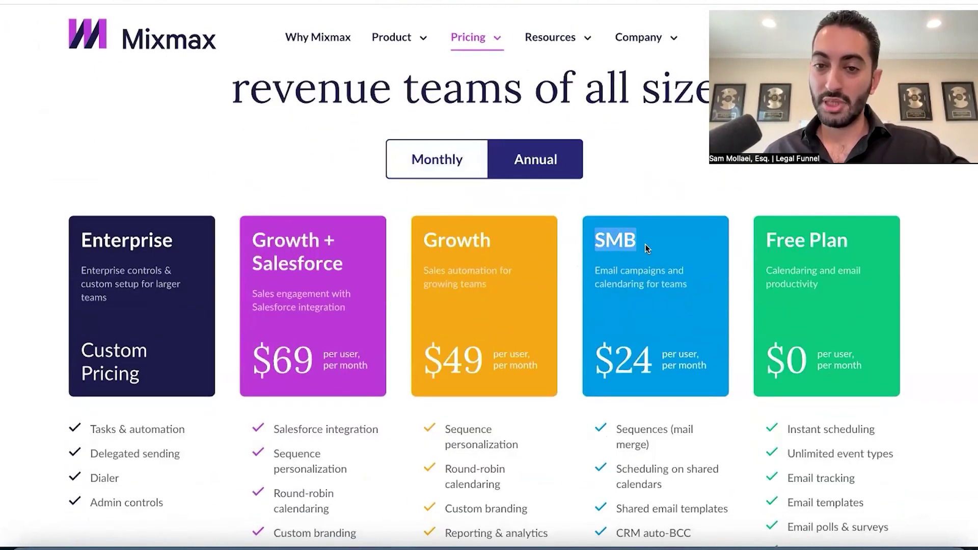
{"action": "scroll", "coordinate": [648, 248], "scroll_direction": "down", "scroll_amount": 3}
{"action": "triple_click", "coordinate": [622, 296]}
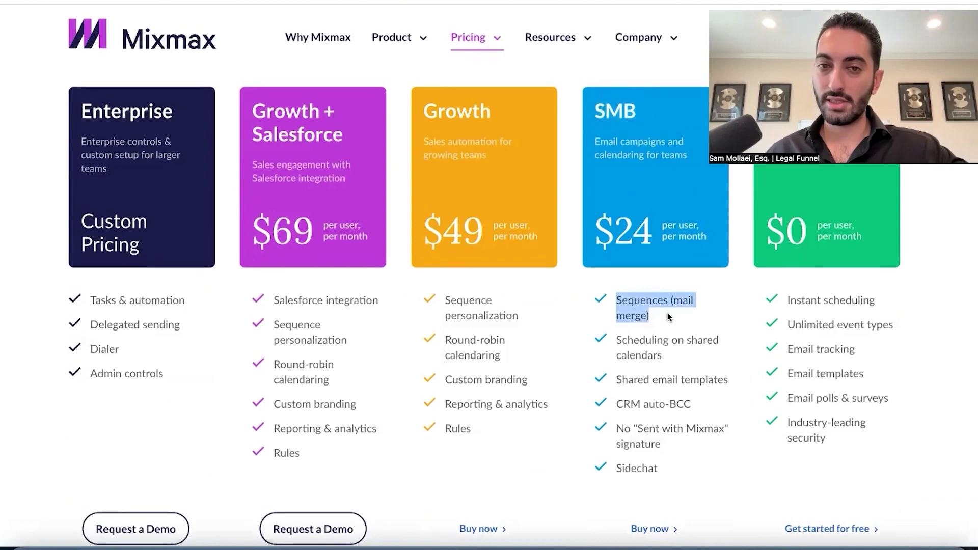
{"action": "scroll", "coordinate": [572, 247], "scroll_direction": "up", "scroll_amount": 2}
{"action": "left_click", "coordinate": [474, 149]}
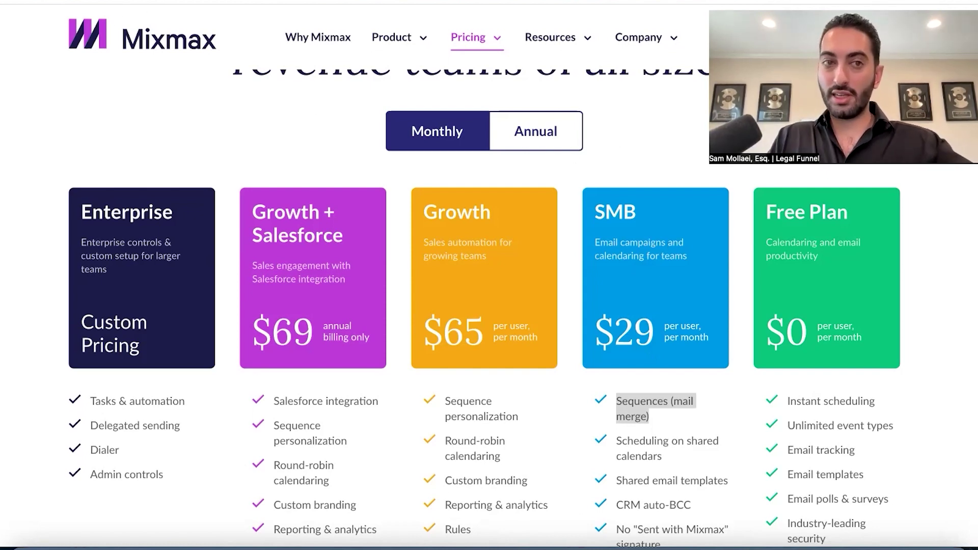
Search 'mixmax chrome extension', view the Mixmax for Google Chrome store listing, then go to Gmail.
{"action": "key", "text": "ctrl+t"}
{"action": "type", "text": "mixmax chrome"}
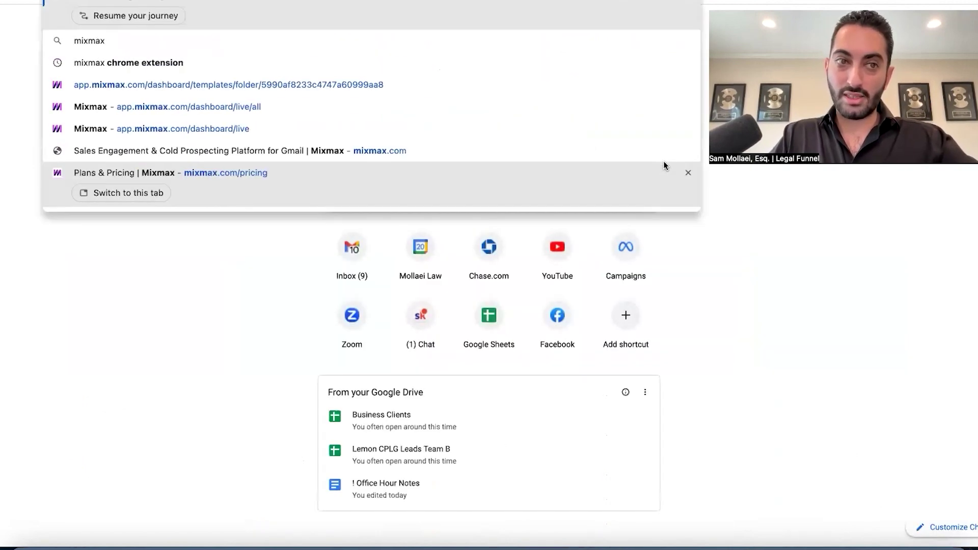
{"action": "type", "text": "extension"}
{"action": "key", "text": "Return"}
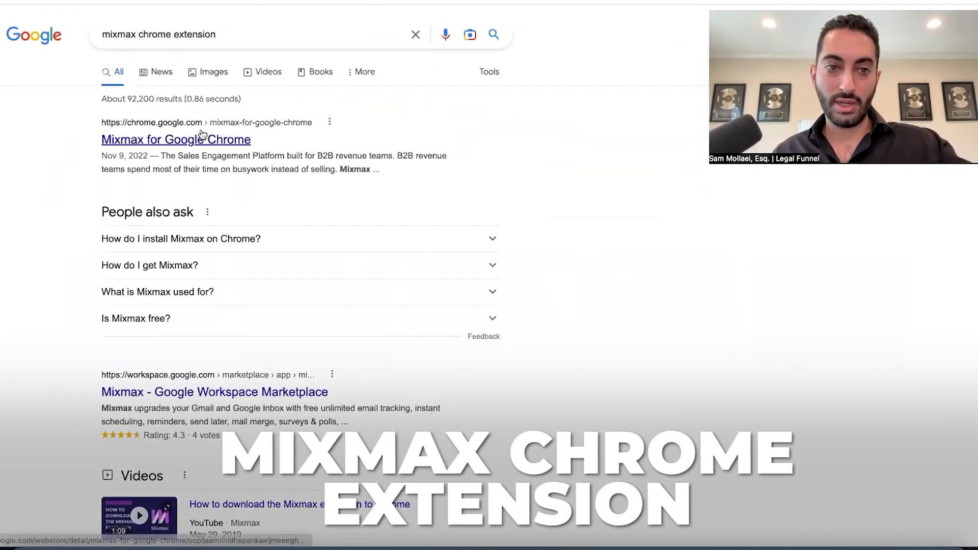
{"action": "left_click", "coordinate": [186, 136]}
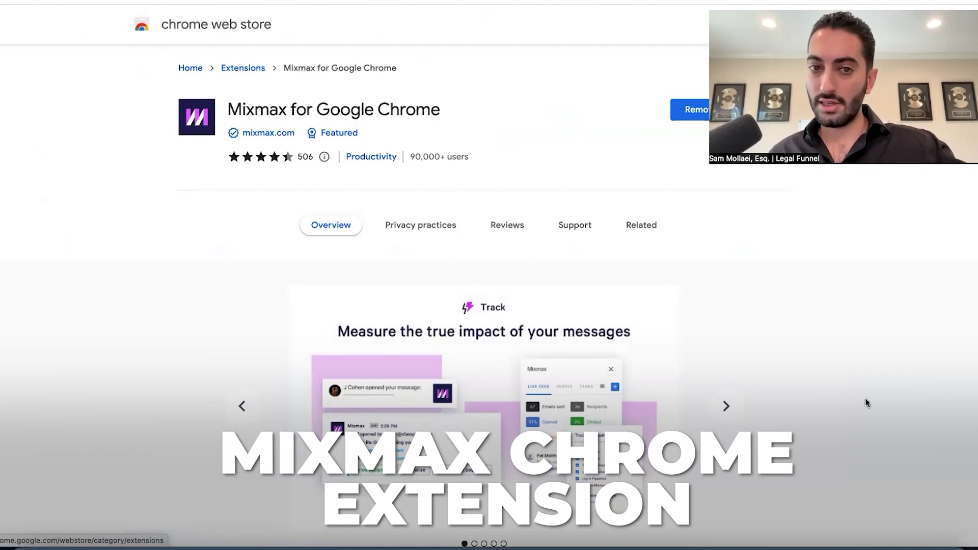
{"action": "key", "text": "ctrl+t"}
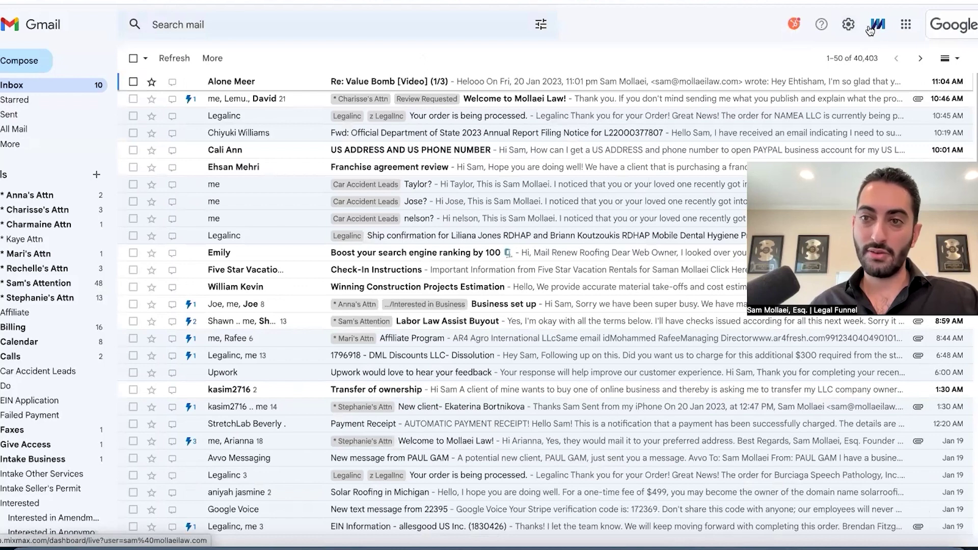
Show Mixmax open tracking for a sent thread: opened by 2 of 2 recipients.
{"action": "left_click", "coordinate": [876, 26]}
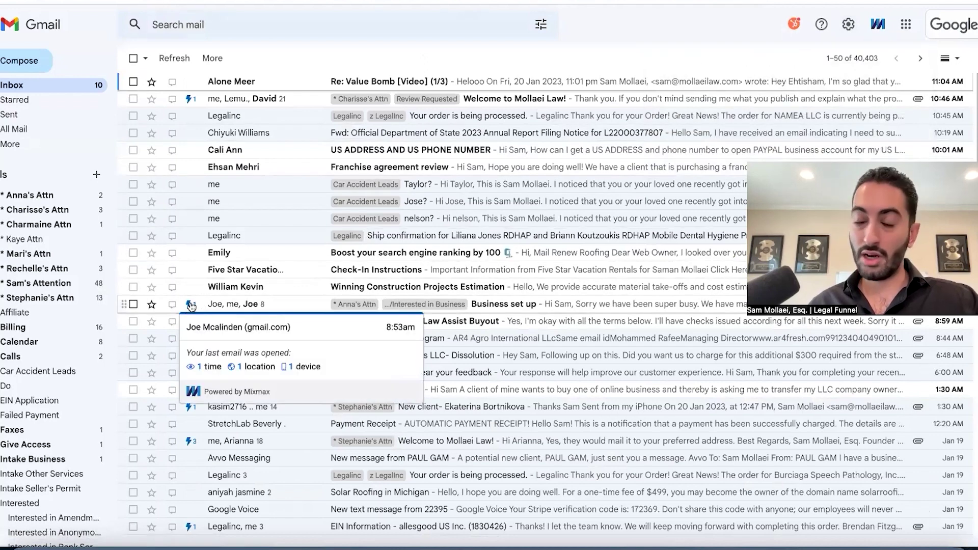
{"action": "mouse_move", "coordinate": [191, 332]}
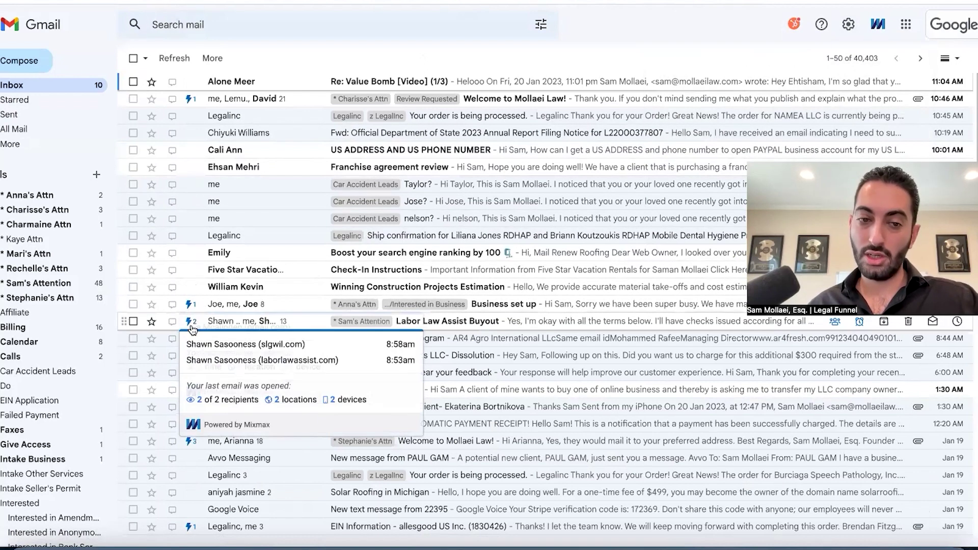